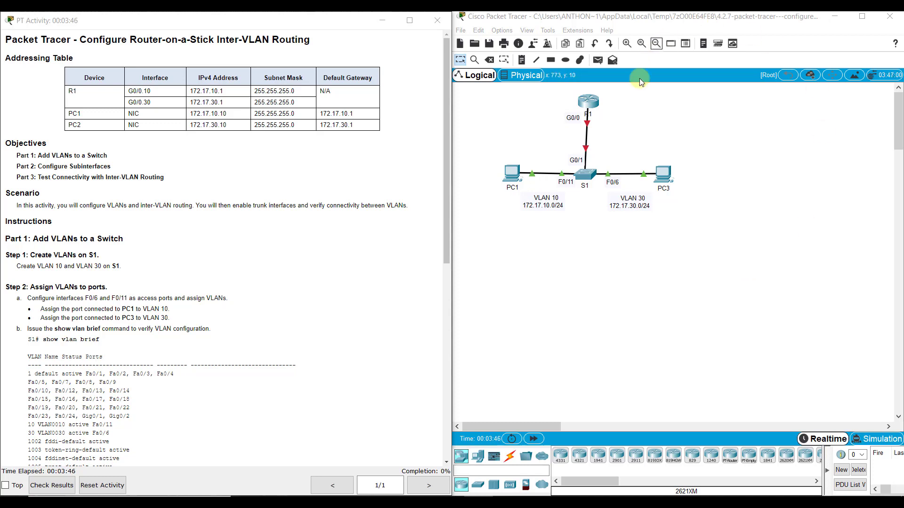
Outline the R1–S1, S1–PC3 and PC1–S1 links in the topology.
drag(622, 114, 552, 167)
click(646, 114)
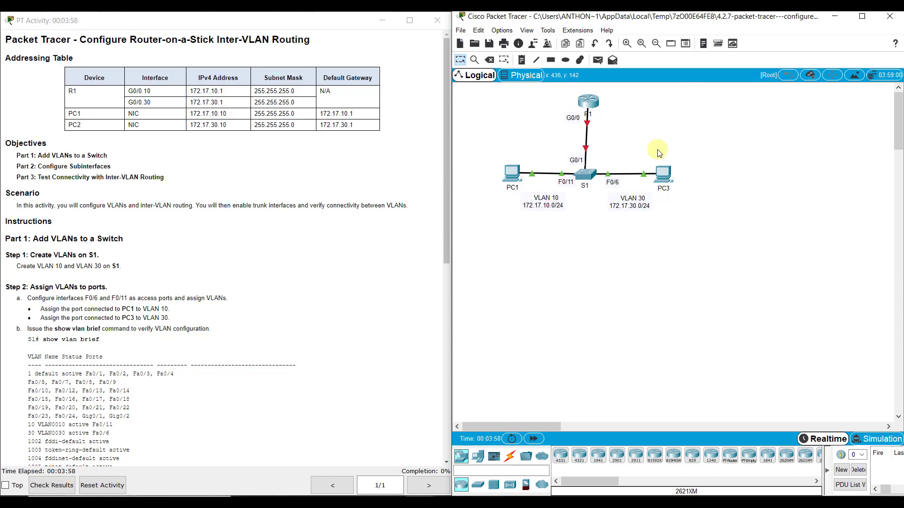
drag(658, 149, 597, 190)
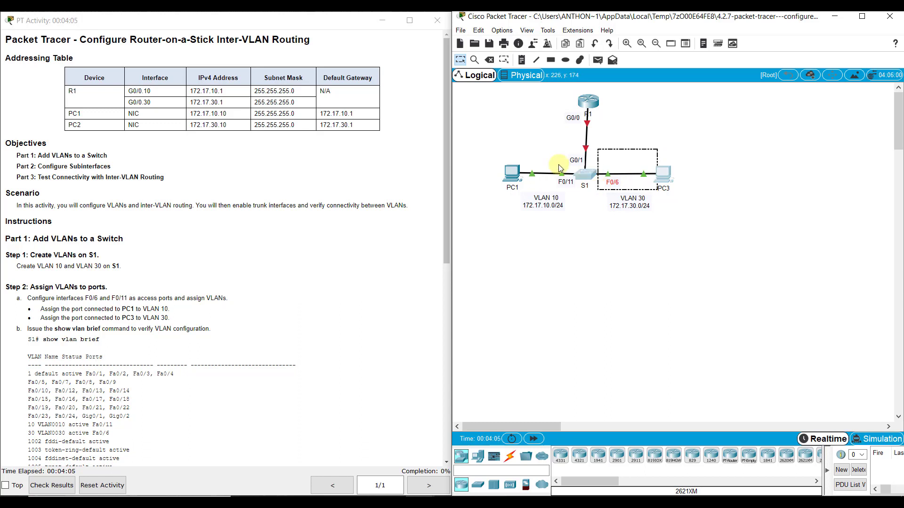
click(527, 156)
drag(523, 151, 567, 191)
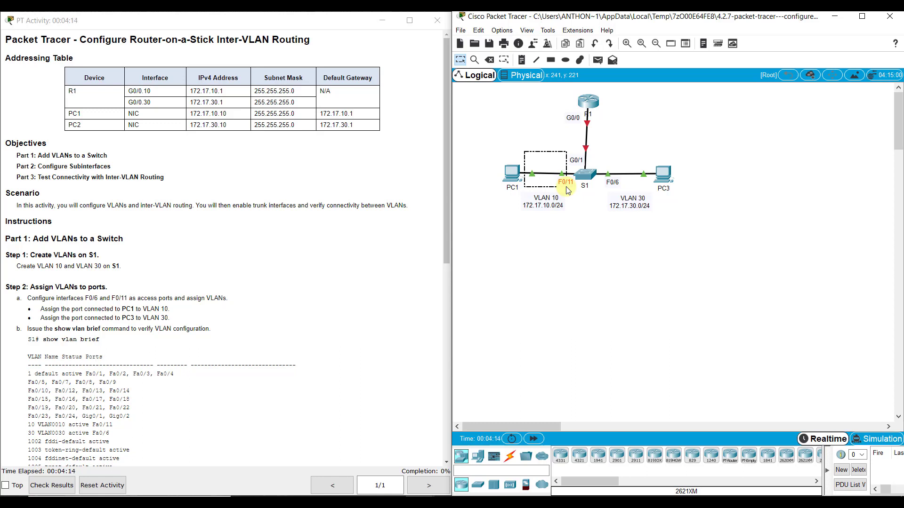
drag(567, 190, 567, 190)
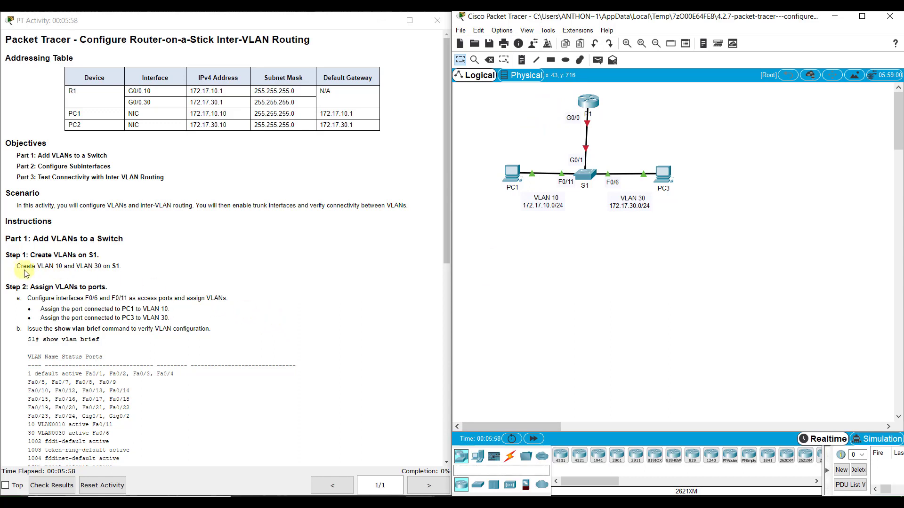
Highlight the Step 1 VLAN creation and Step 2a port assignment instructions.
drag(16, 267, 120, 263)
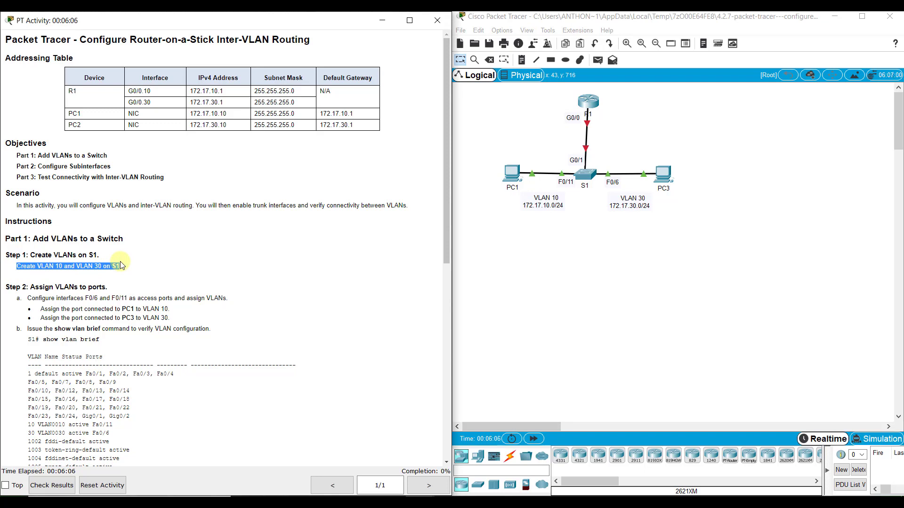
click(125, 269)
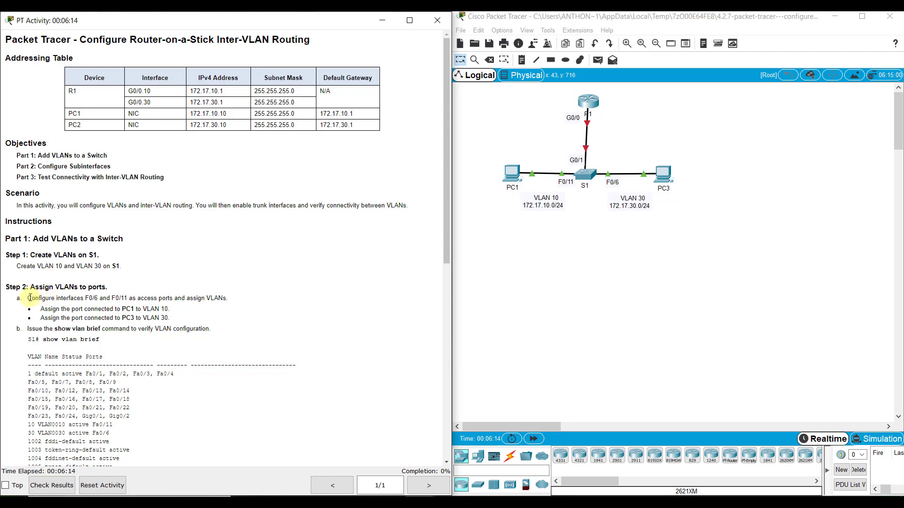
drag(27, 298, 160, 318)
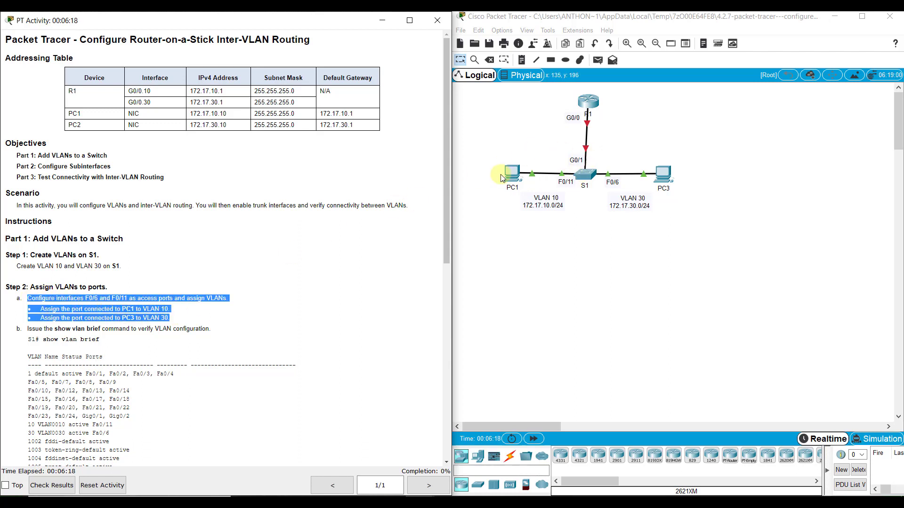
scroll(442, 226, down, 3)
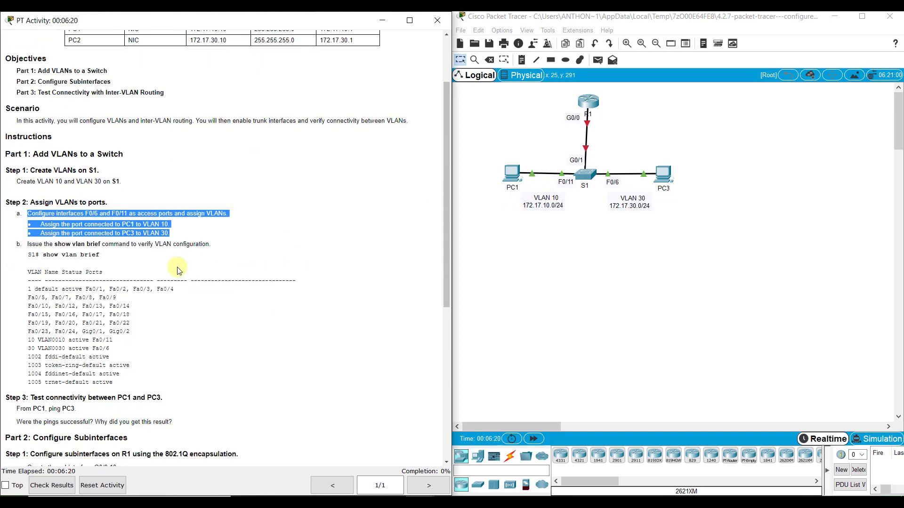
scroll(235, 292, up, 3)
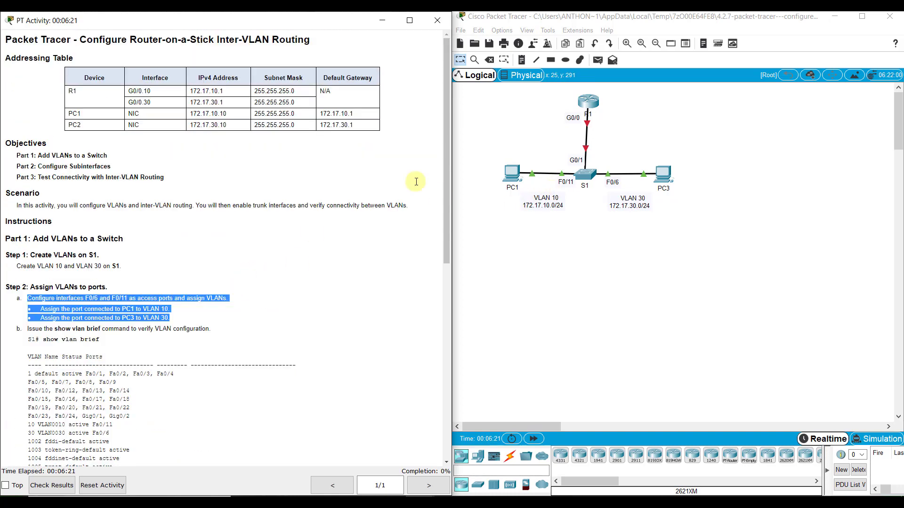
Bring S1's terminal into view and enter global configuration mode with en and config t.
click(516, 128)
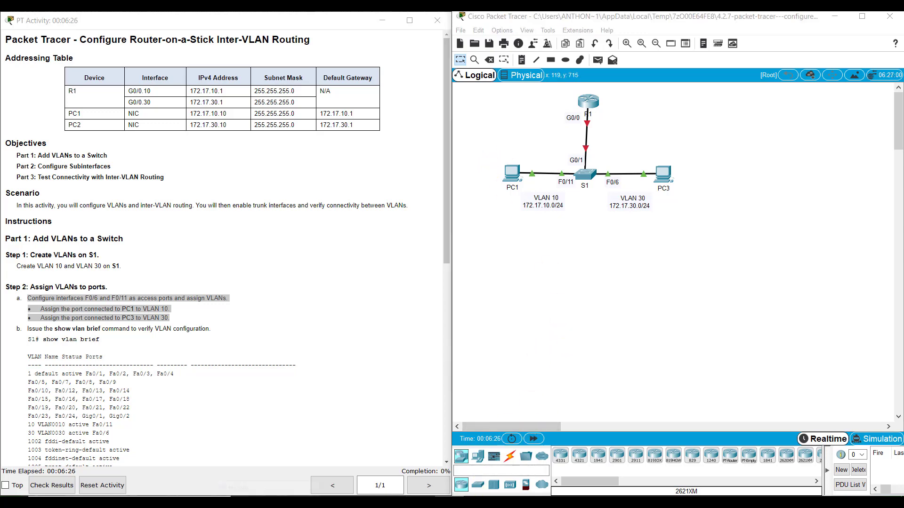
key(super+plus)
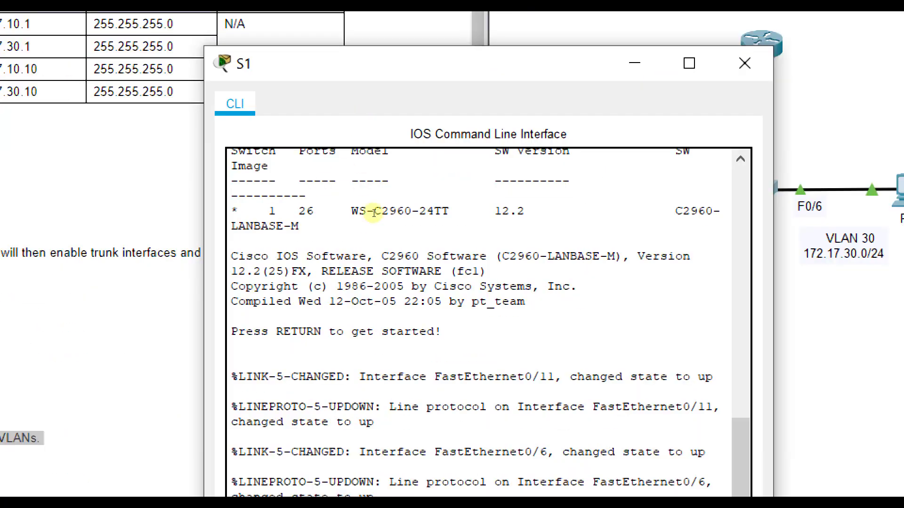
scroll(372, 212, down, 1)
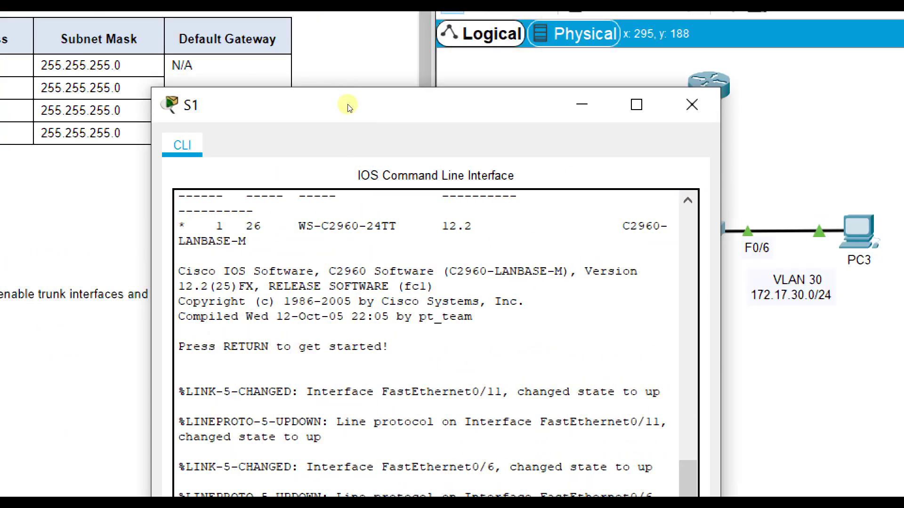
drag(347, 107, 348, 175)
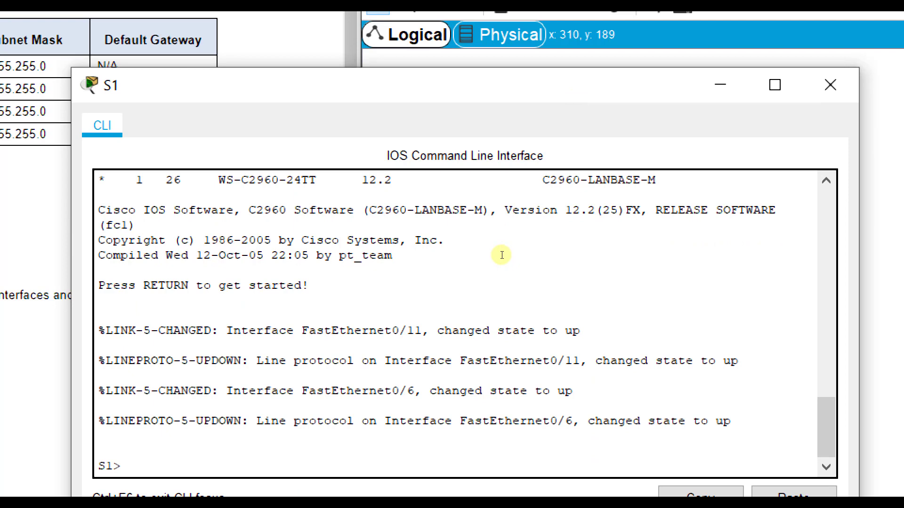
text(en)
key(Return)
text(config t)
key(Return)
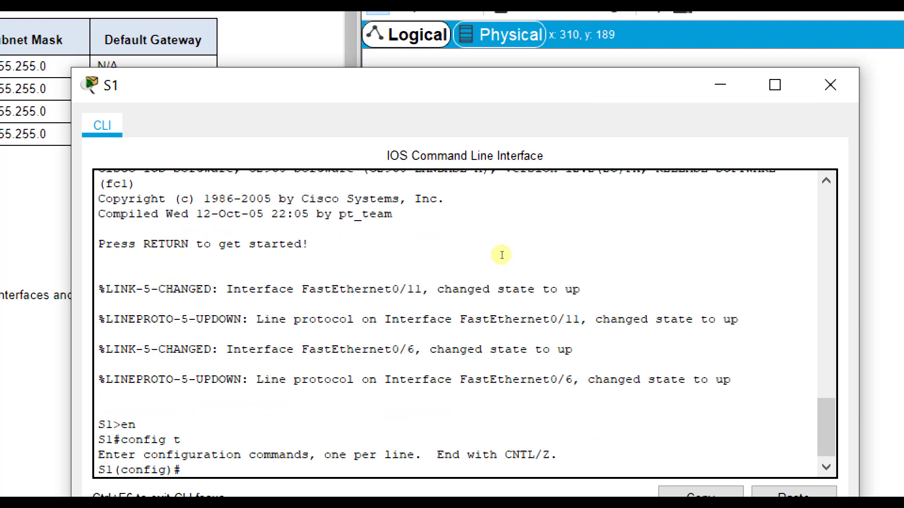
Create VLAN 10 and VLAN 30 on S1, exiting each VLAN's configuration.
text(vlan 10)
key(Return)
text(exit)
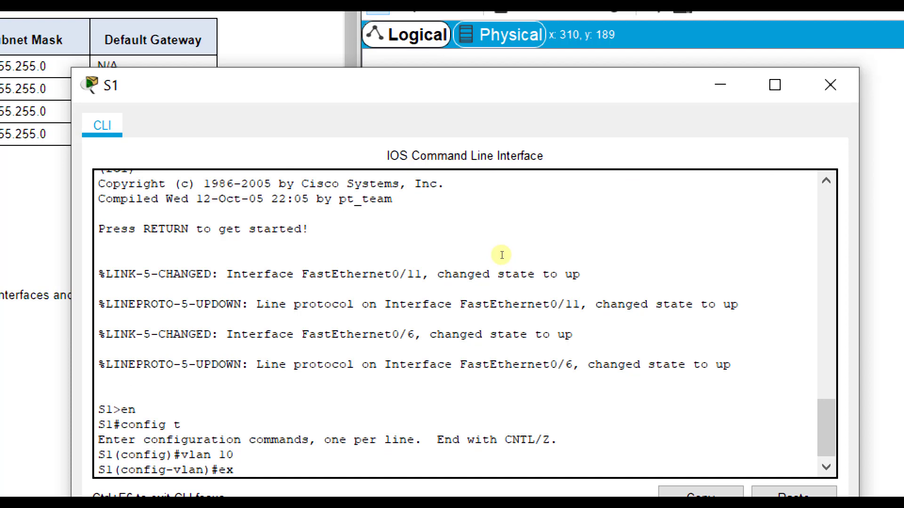
key(Return)
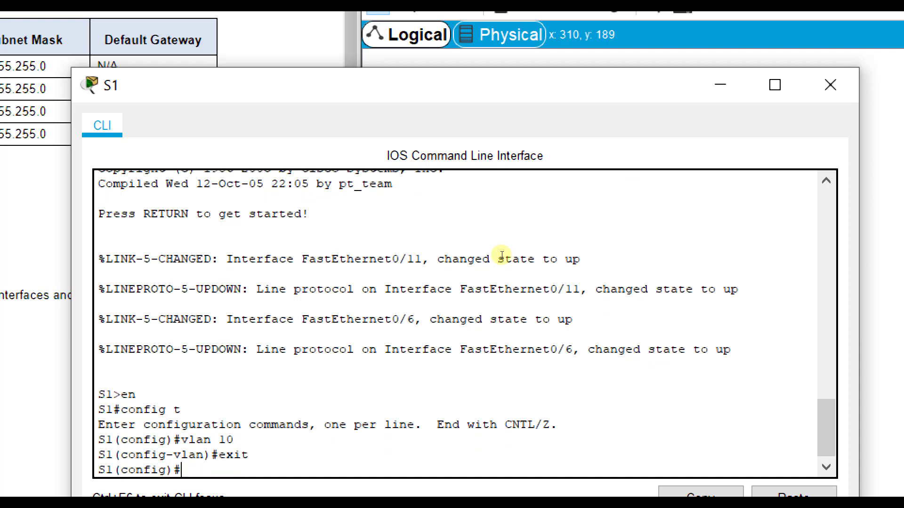
text(vlan 30)
key(Return)
text(ex)
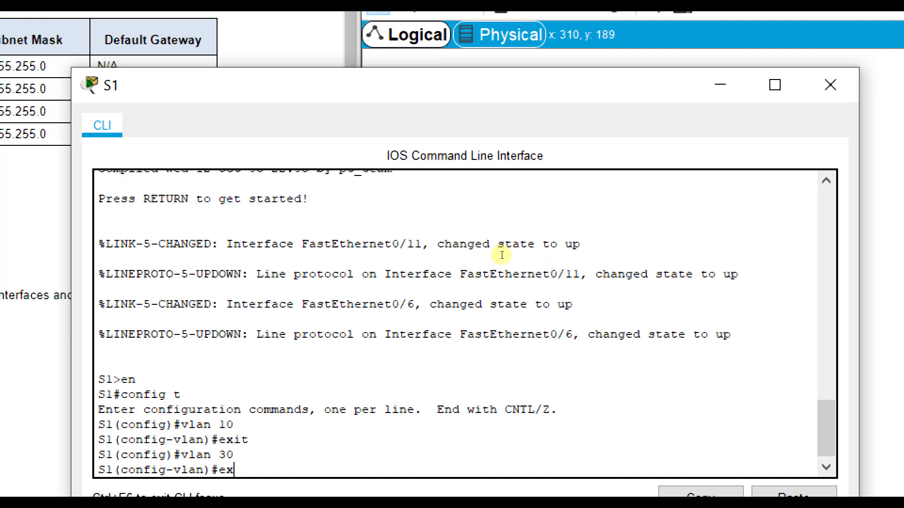
text(it)
key(Return)
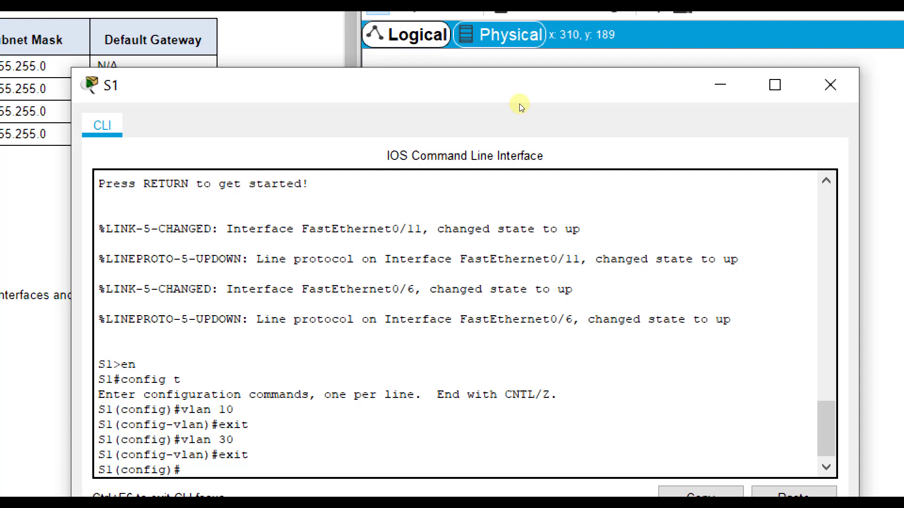
Make S1's Fa0/11 an access port in VLAN 10.
drag(519, 103, 309, 90)
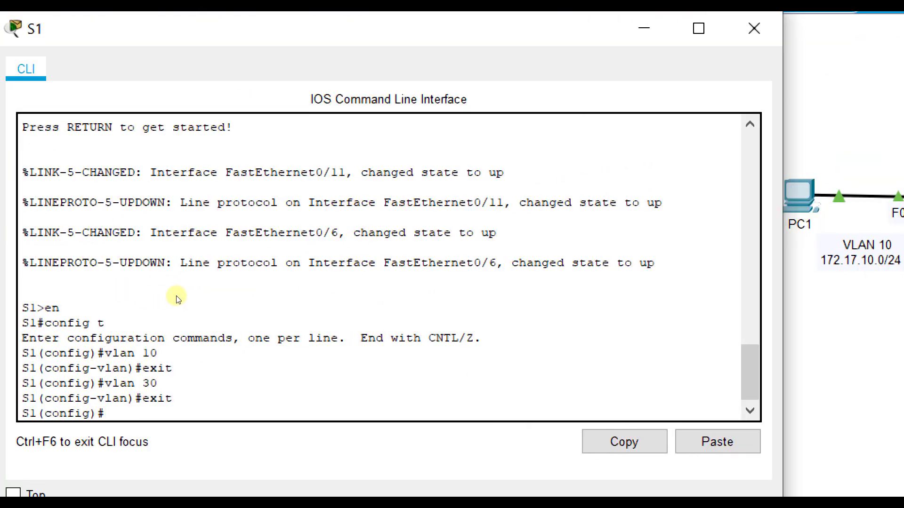
text(int fa0/11)
key(Return)
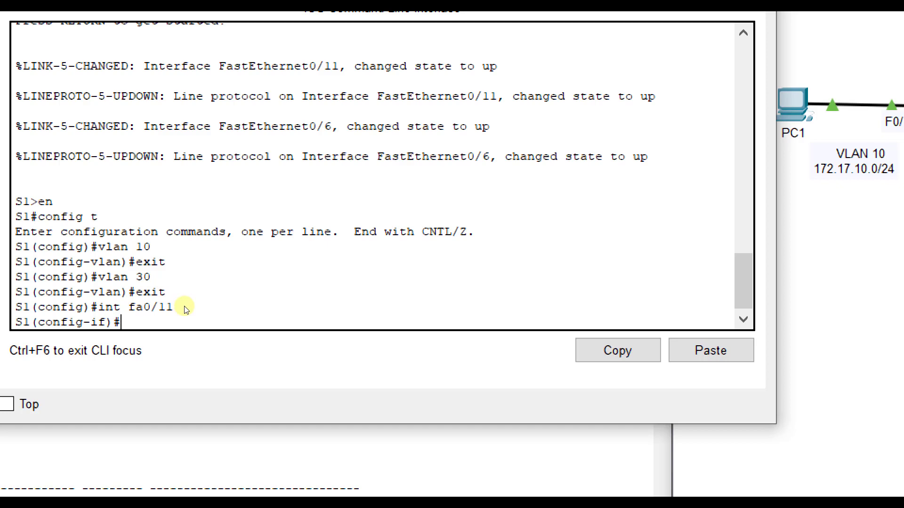
text(switchport mode a)
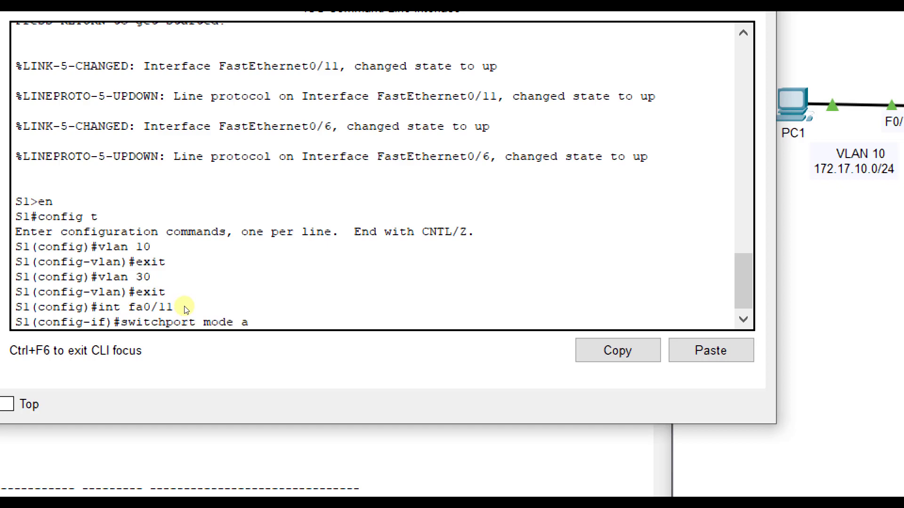
text(ccess)
key(Return)
text(swi)
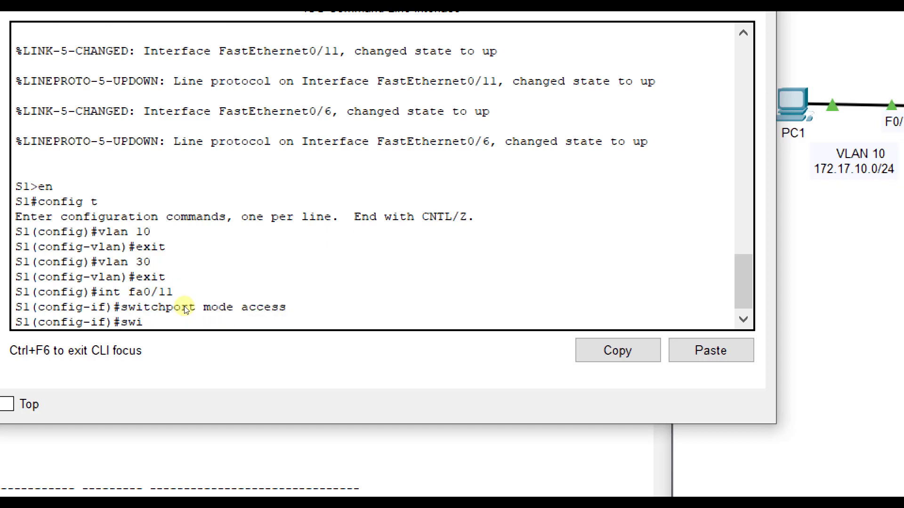
text(tchport acces)
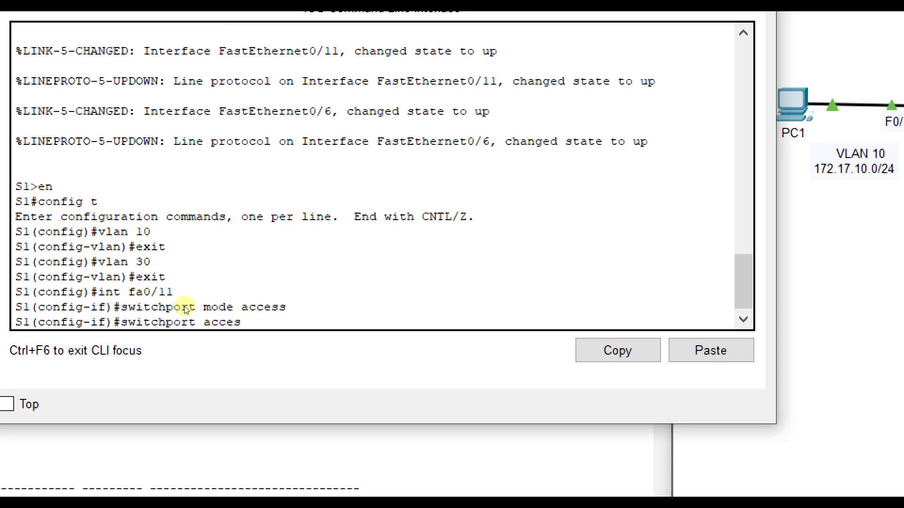
text(s vlan 10)
key(Return)
text(exit)
key(Return)
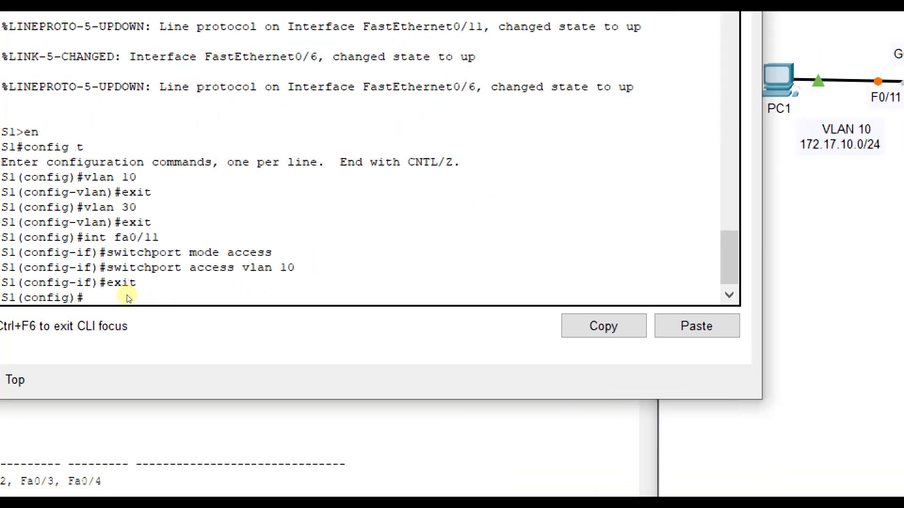
Make Fa0/6 an access port in VLAN 30 and exit the interface.
text(nt fa0/6)
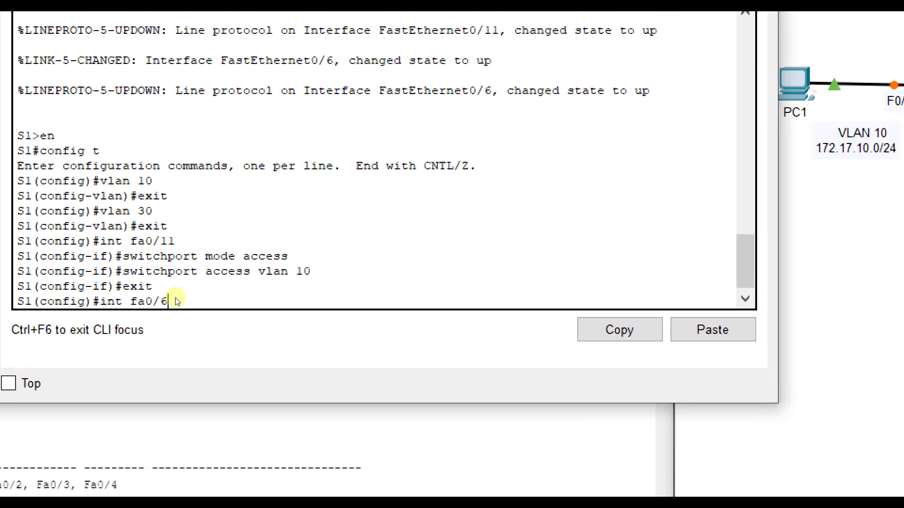
key(Return)
text(switchp)
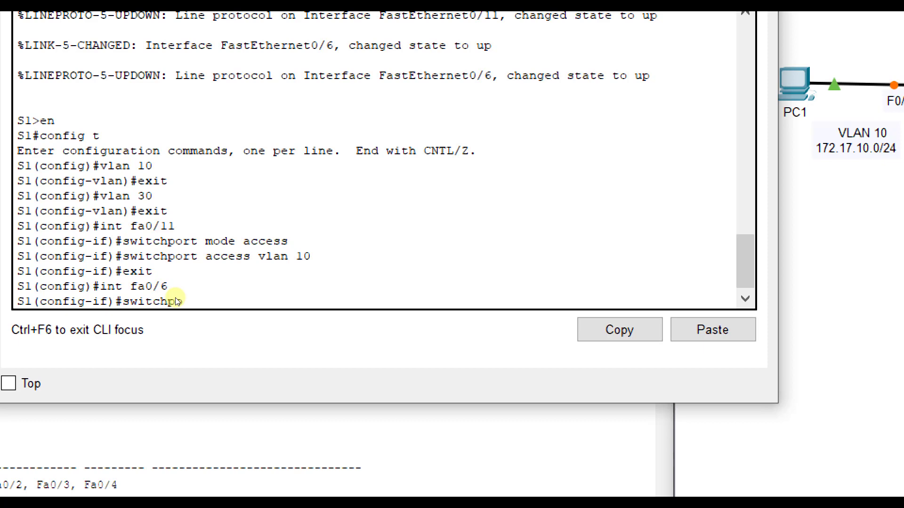
text(ort mode access)
key(Return)
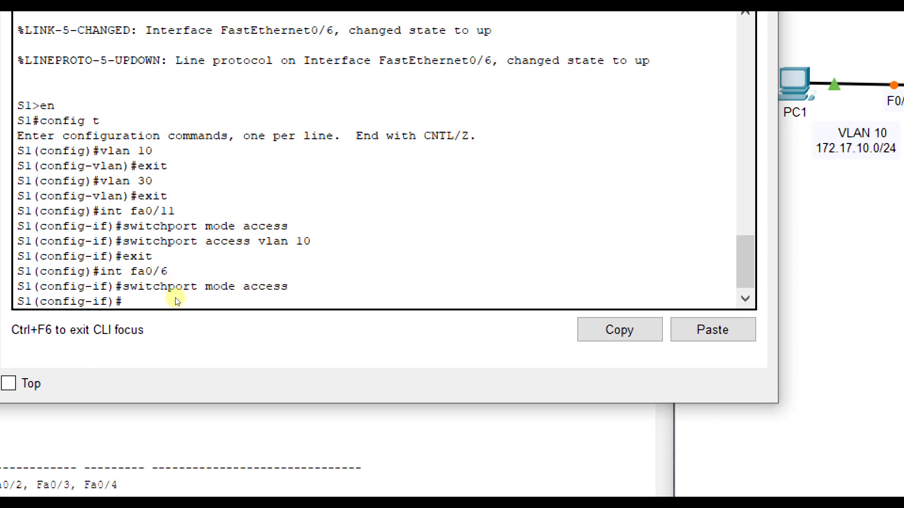
text(switchport access vlan 30)
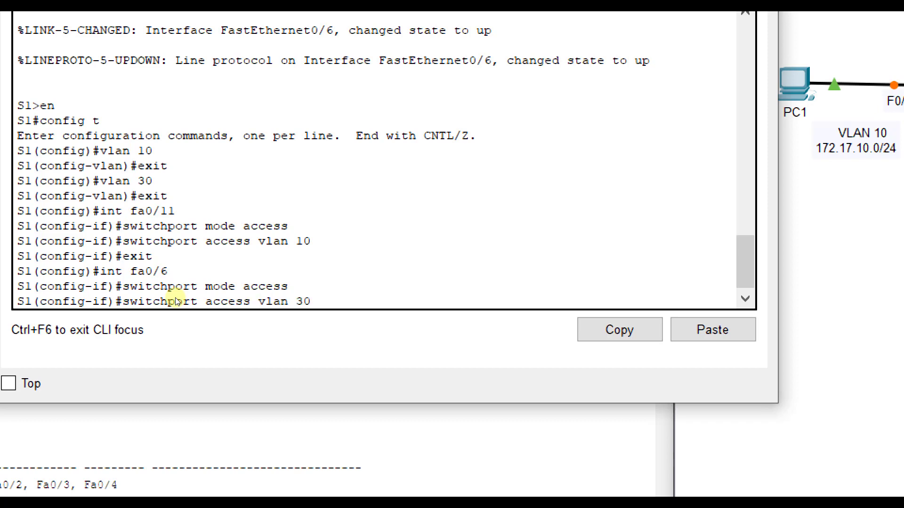
key(Return)
text(exi)
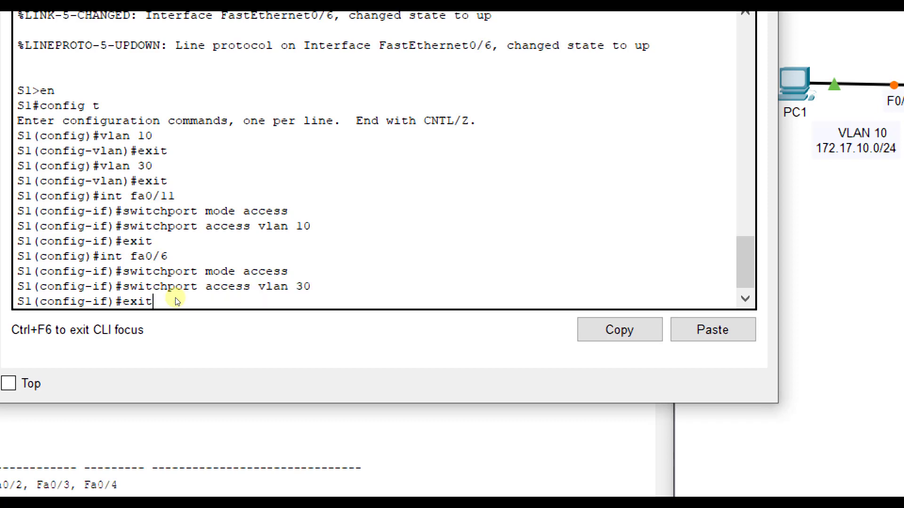
text(t)
key(Return)
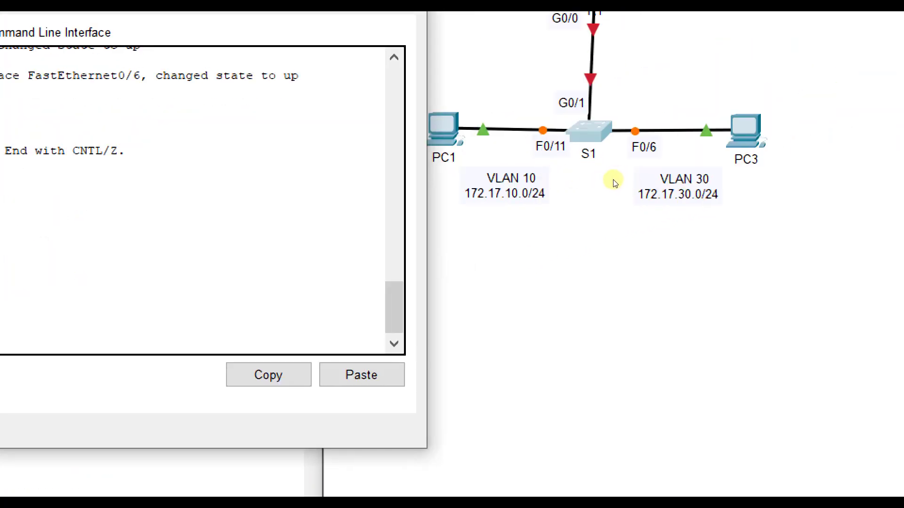
Bring the topology forward and check PC3's port summary to confirm its S1 link is up.
click(582, 230)
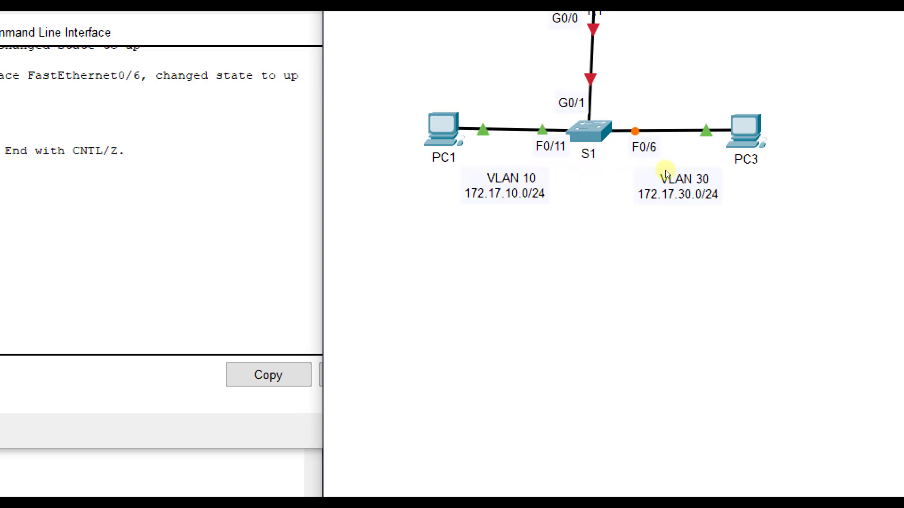
mouse_move(665, 175)
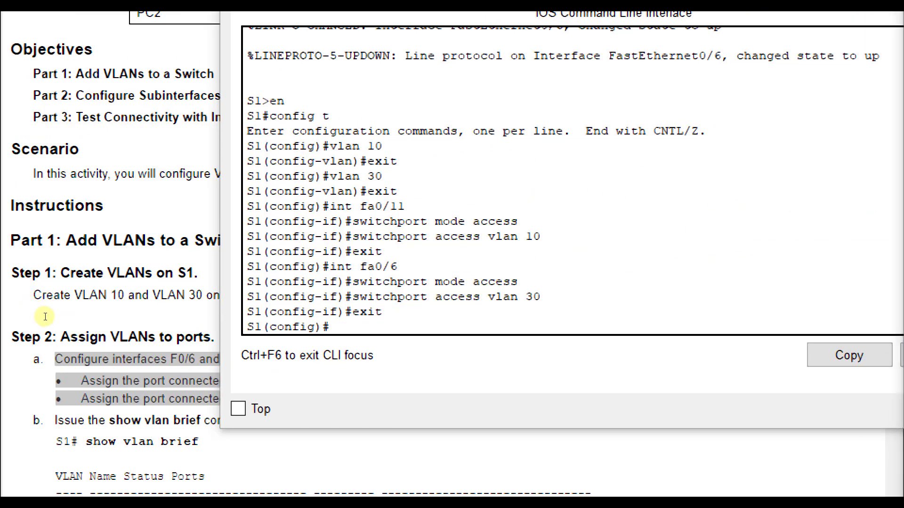
Scroll the lab instructions to Part 2 and highlight the 802.1Q encapsulation step.
click(45, 316)
scroll(45, 316, down, 10)
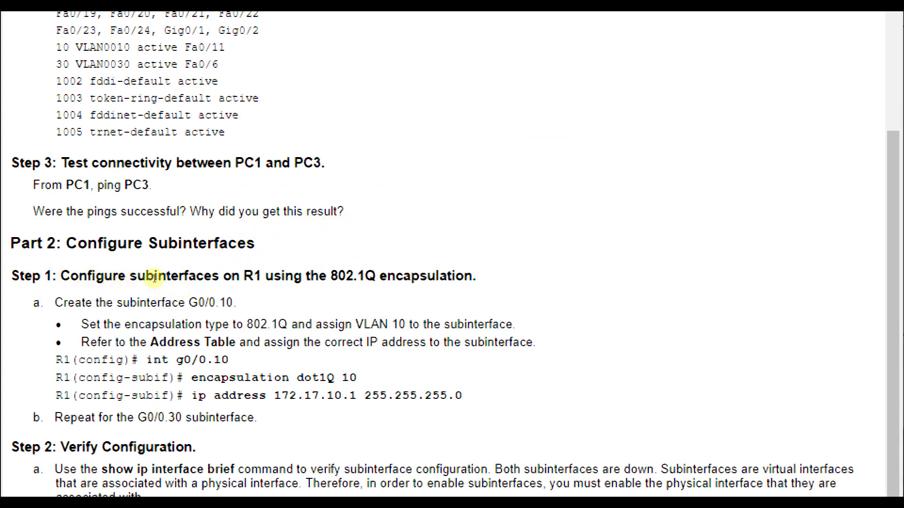
key(shift+Left)
key(shift+Left)
key(shift+Left)
key(shift+Left)
key(shift+Left)
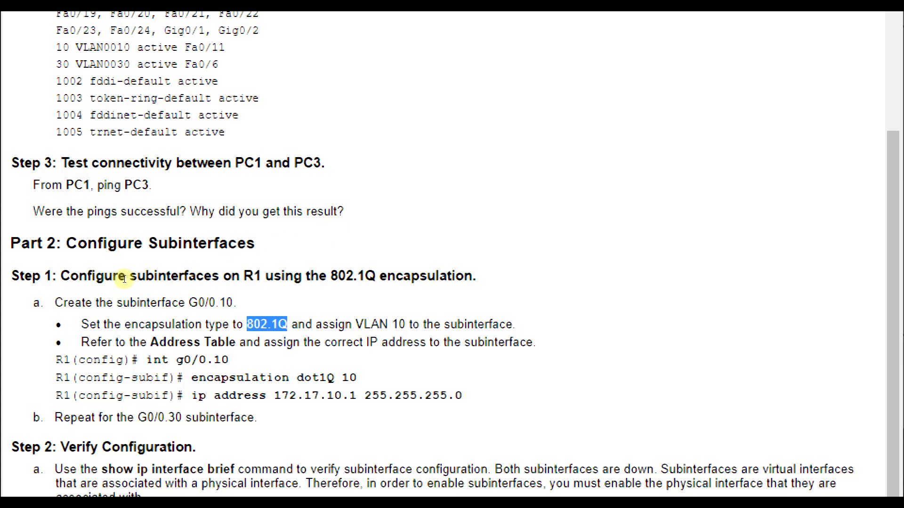
click(249, 244)
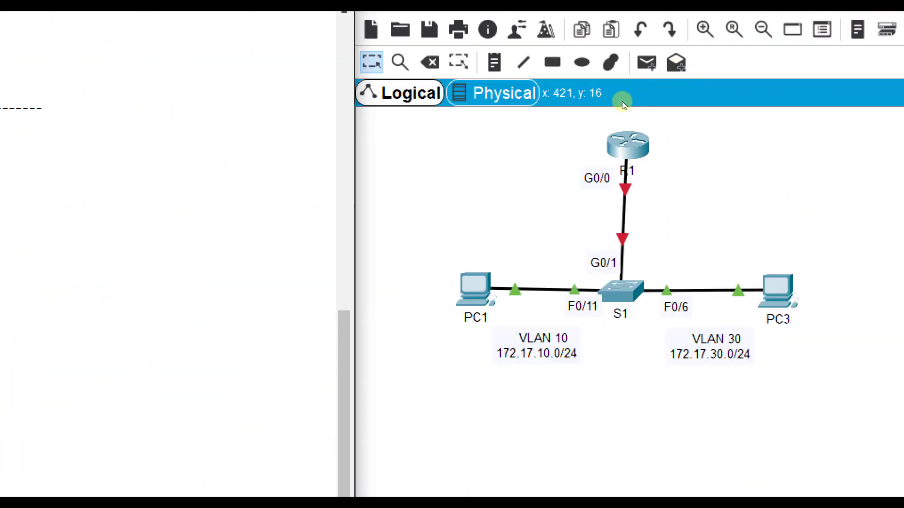
Open R1's CLI and enter global configuration mode with en and config t.
click(627, 145)
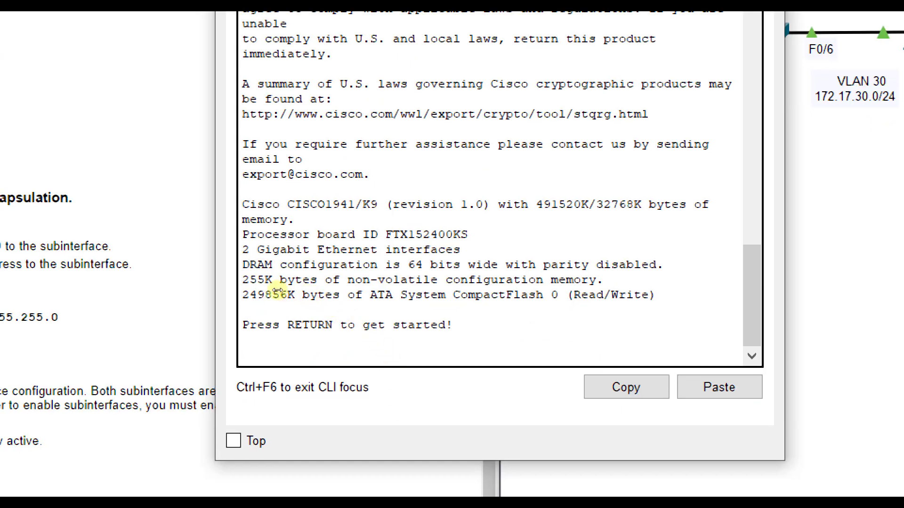
drag(277, 290, 135, 290)
key(Return)
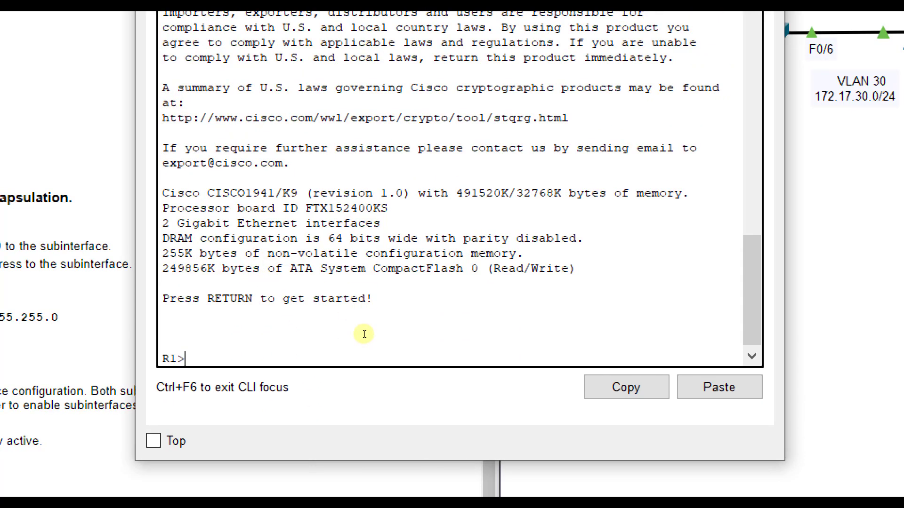
text(en)
key(Return)
text(config t)
key(Return)
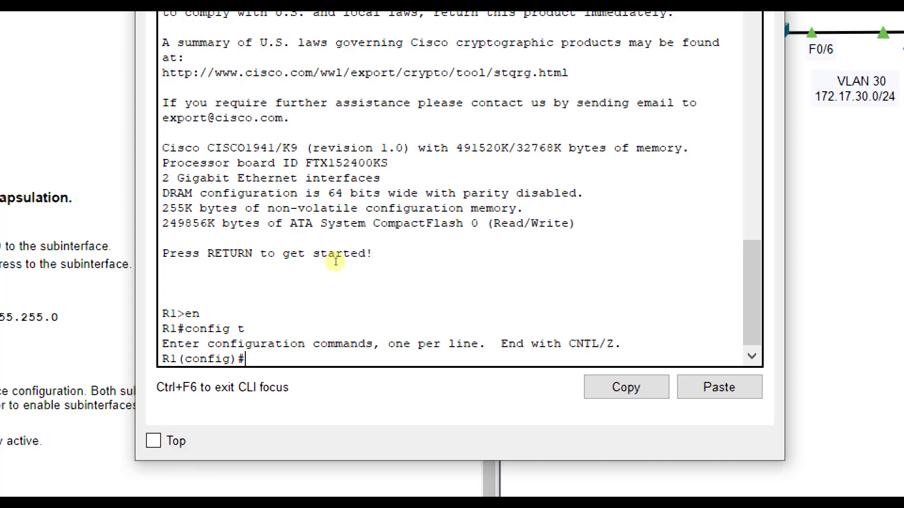
Enable G0/0 on R1 with no shutdown and exit the interface.
text(int g0)
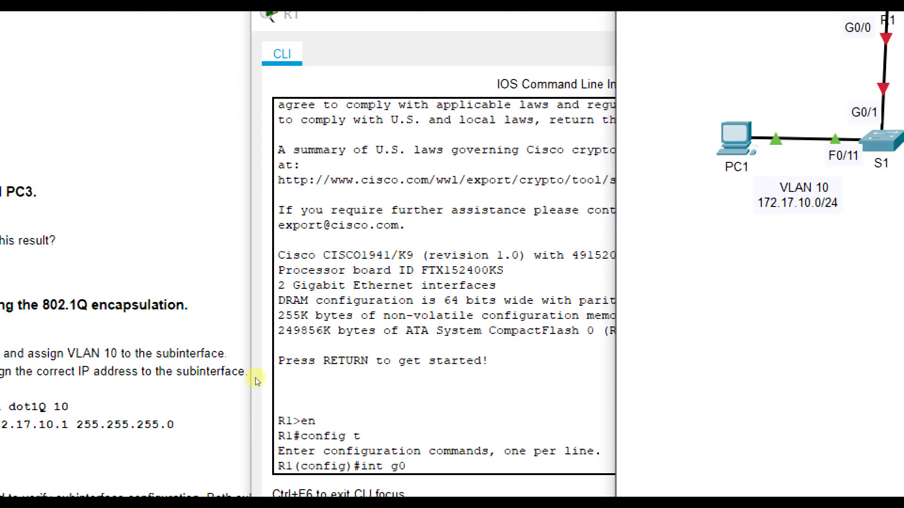
click(358, 340)
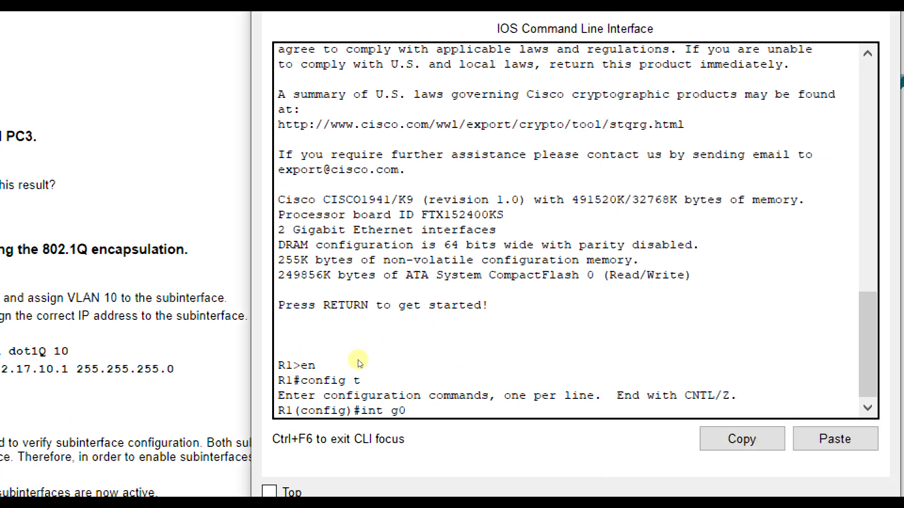
text(/0)
key(Return)
text(no shu)
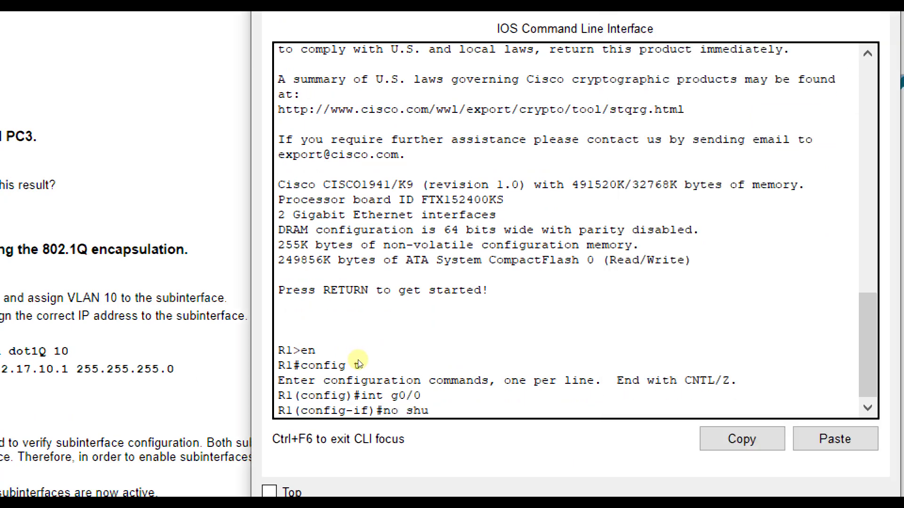
text(tdown)
key(Return)
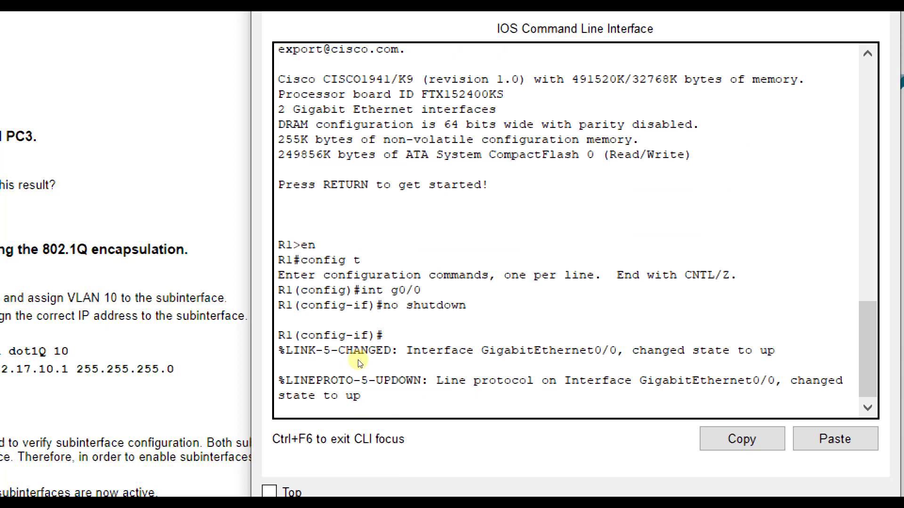
text(exit)
key(Return)
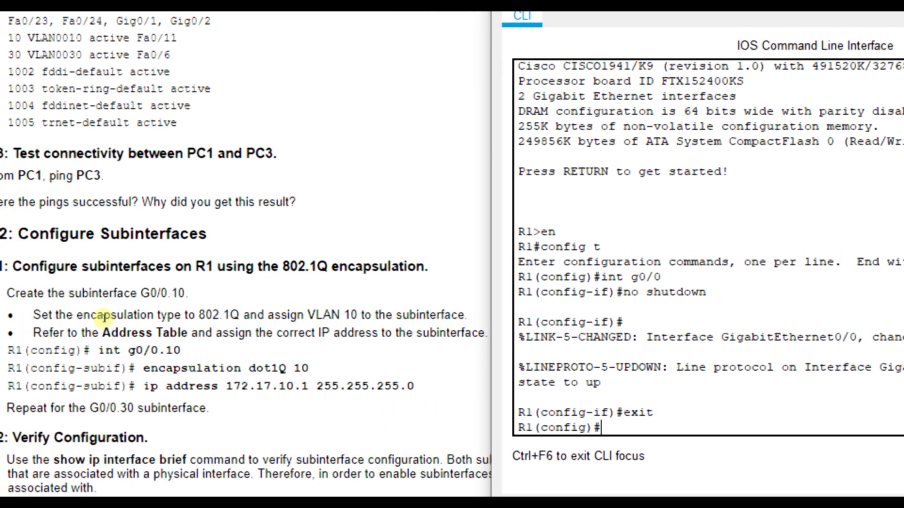
Highlight the g0/0.10 subinterface command in the lab instructions, then return to R1's CLI.
click(106, 297)
key(shift+Left)
key(shift+Left)
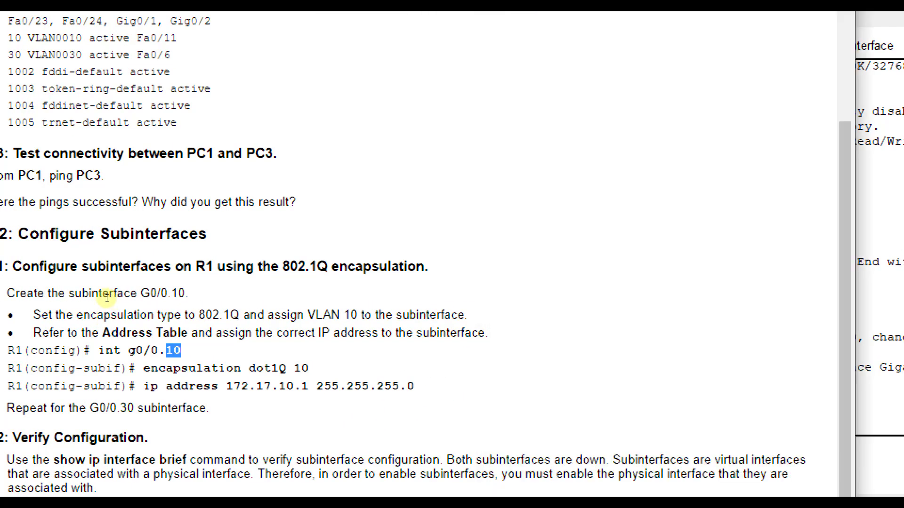
click(107, 297)
key(shift+Right)
key(shift+Right)
key(shift+Right)
click(104, 299)
key(shift+Left)
key(shift+Left)
key(shift+Left)
key(alt+Tab)
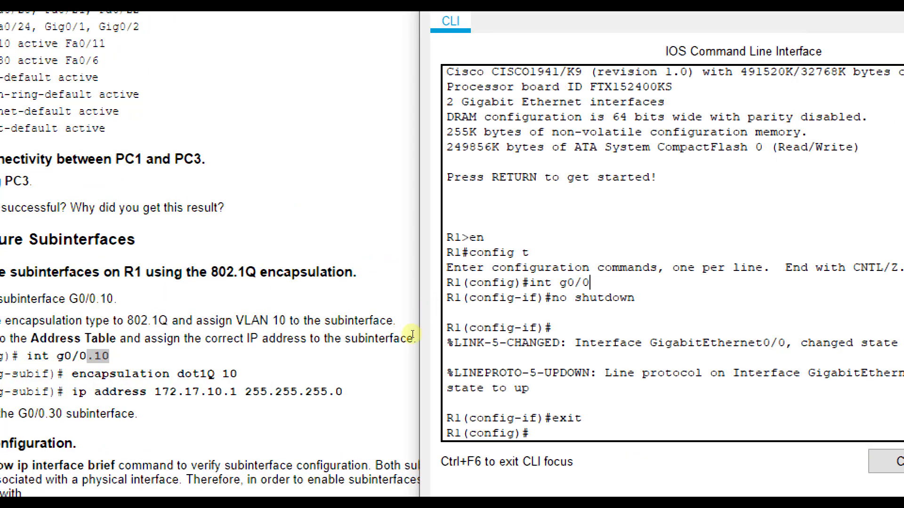
Create int g0/0.10 with encap dot1q 10 and IP 172.17.10.1 255.255.255.0.
text(i)
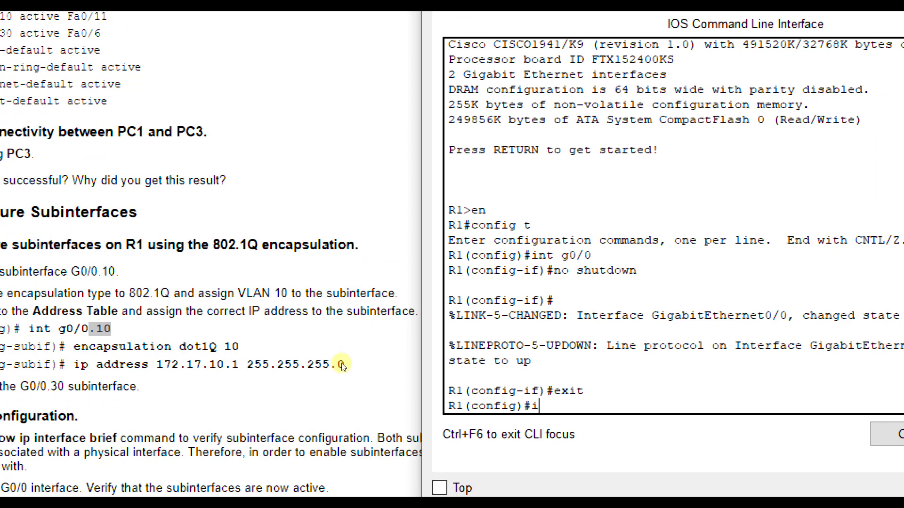
text(nt g0/0.10)
key(Return)
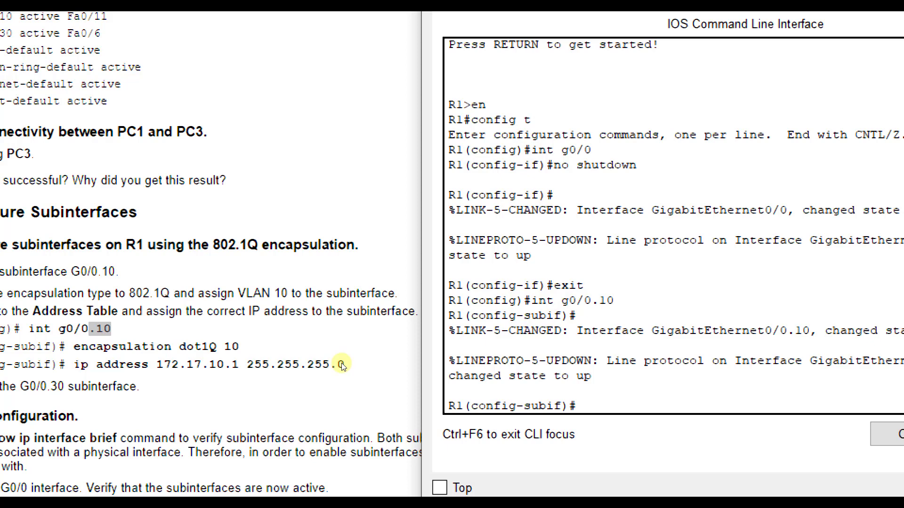
text(encap dot1q 10)
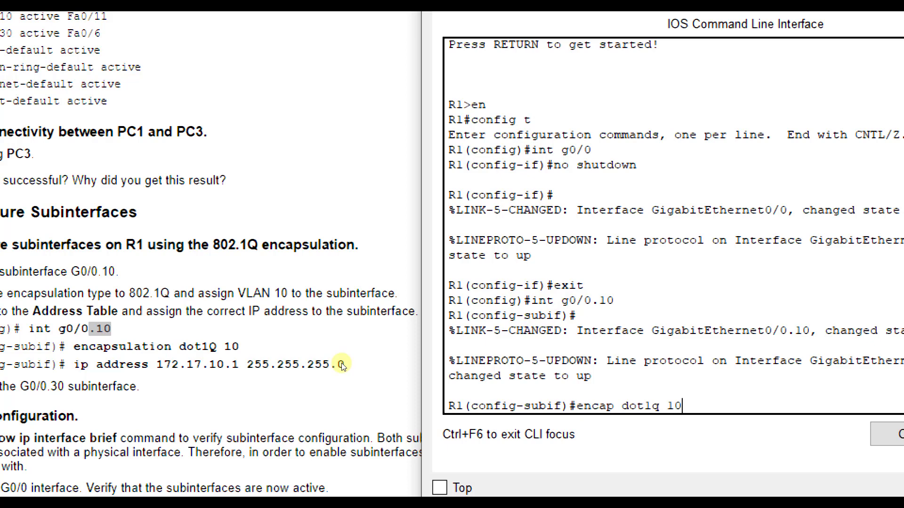
key(Return)
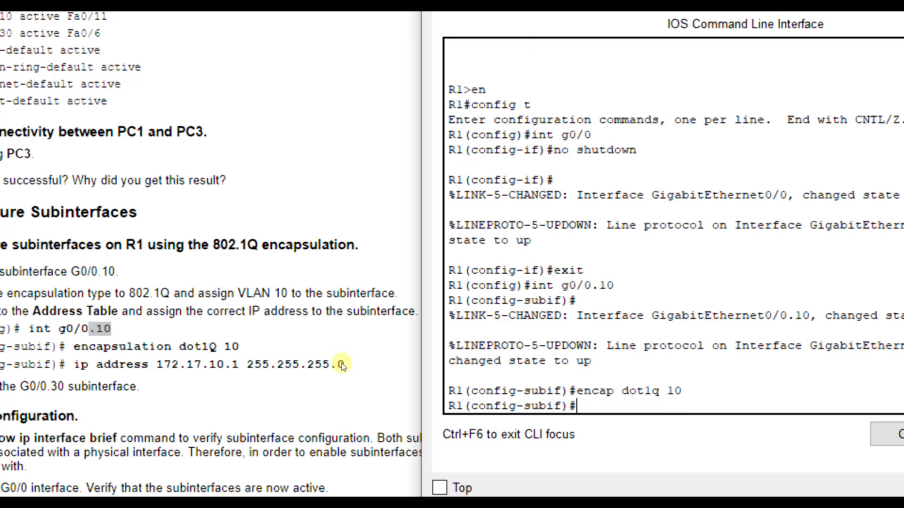
text(ip add 172.17.1.)
key(BackSpace)
text(0.1)
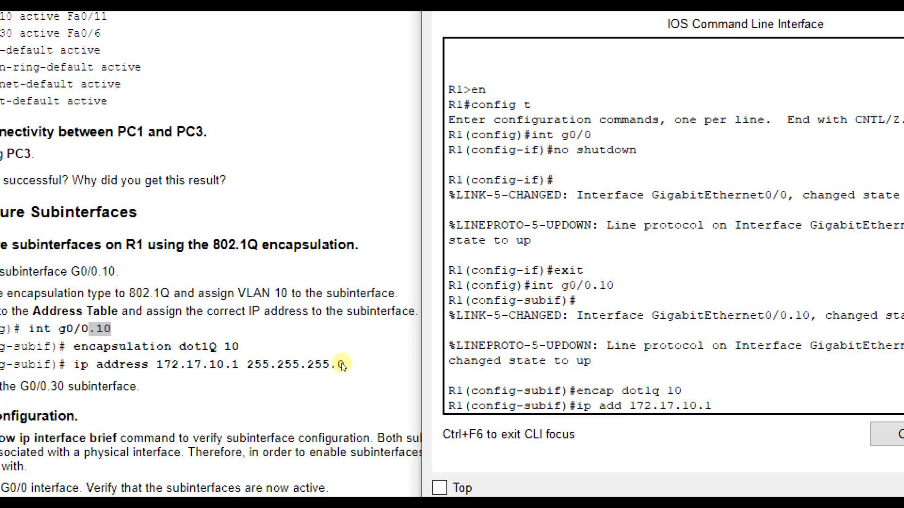
text( 255.255.255.0)
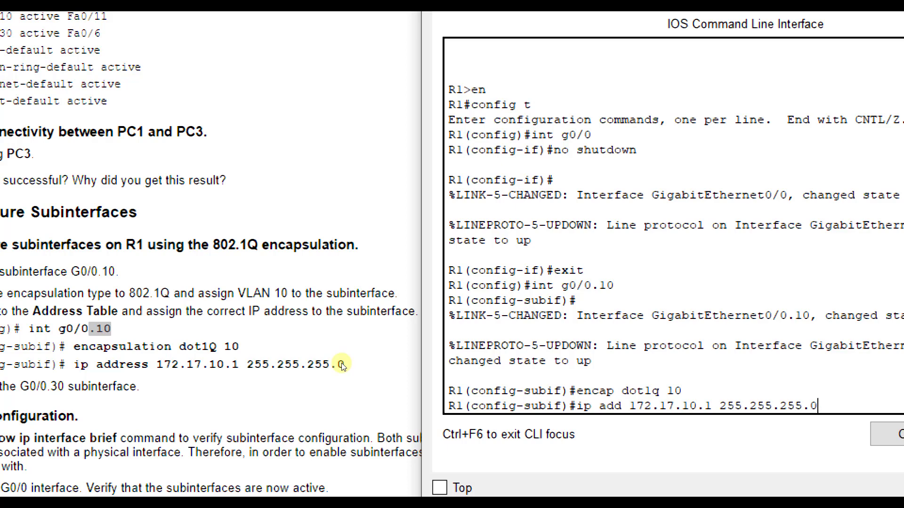
key(Return)
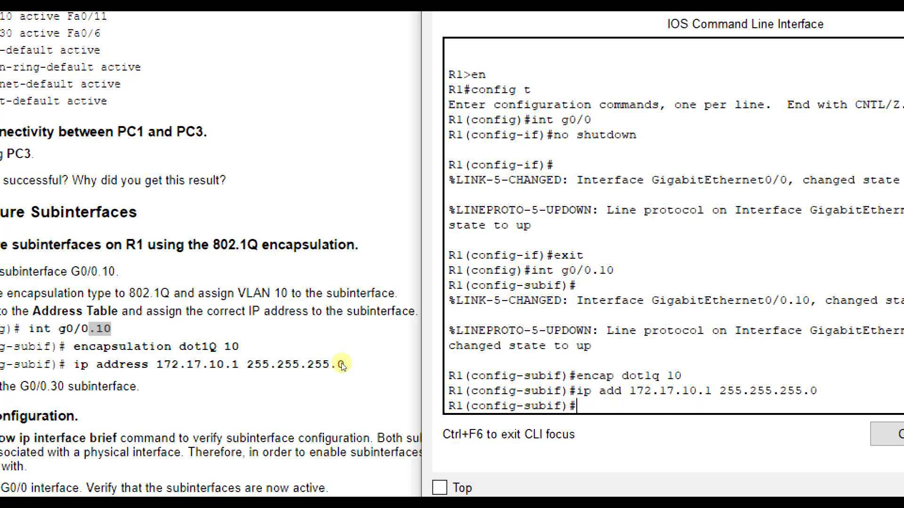
Leave G0/0.10, then give G0/0.30 encap dot1q 30 and IP 172.17.30.1 255.255.255.0.
text(exit)
key(Return)
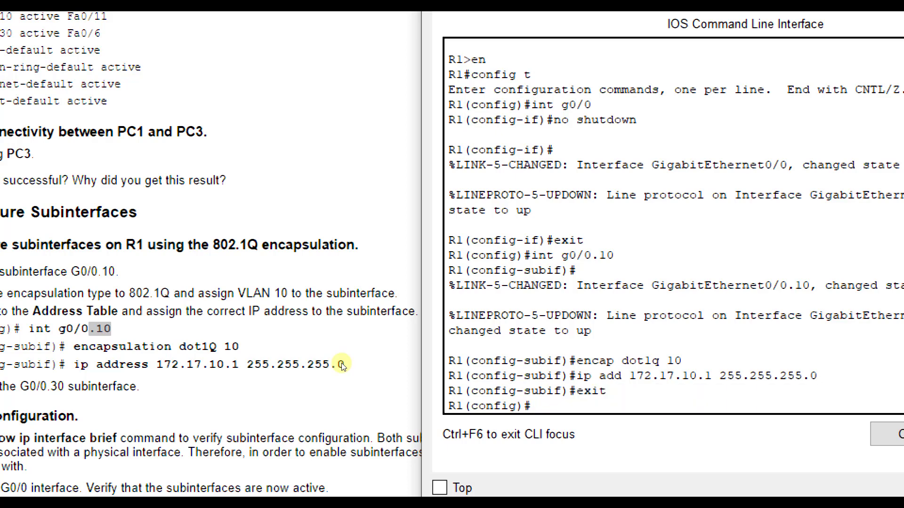
text(int g0/0.30)
key(Return)
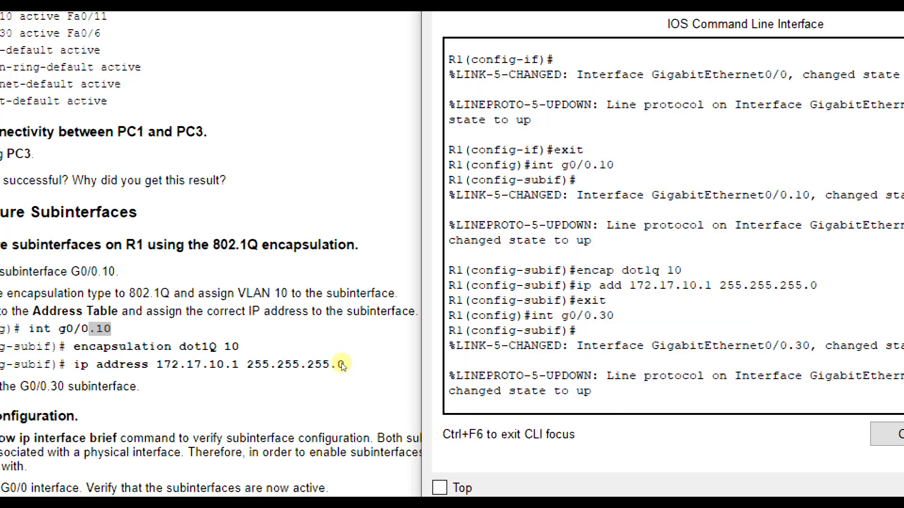
key(Return)
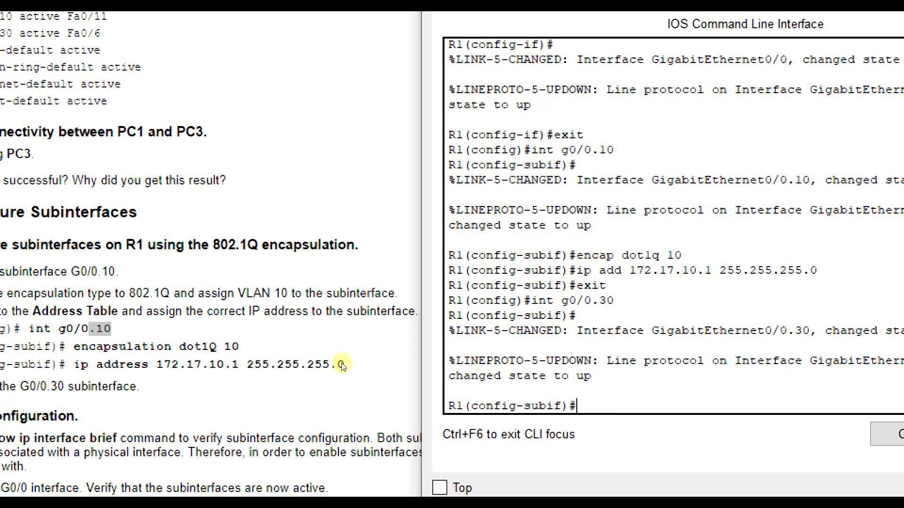
text(encap dot1q 30)
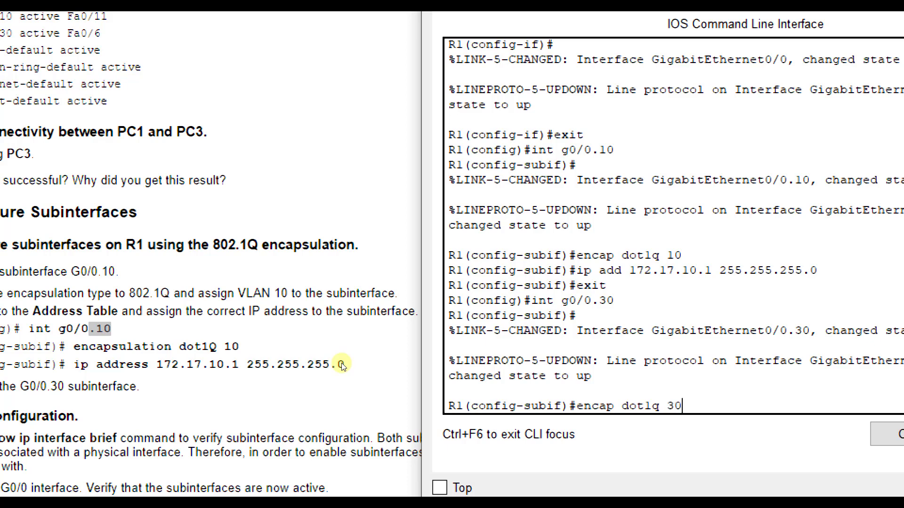
key(Return)
text(ip add)
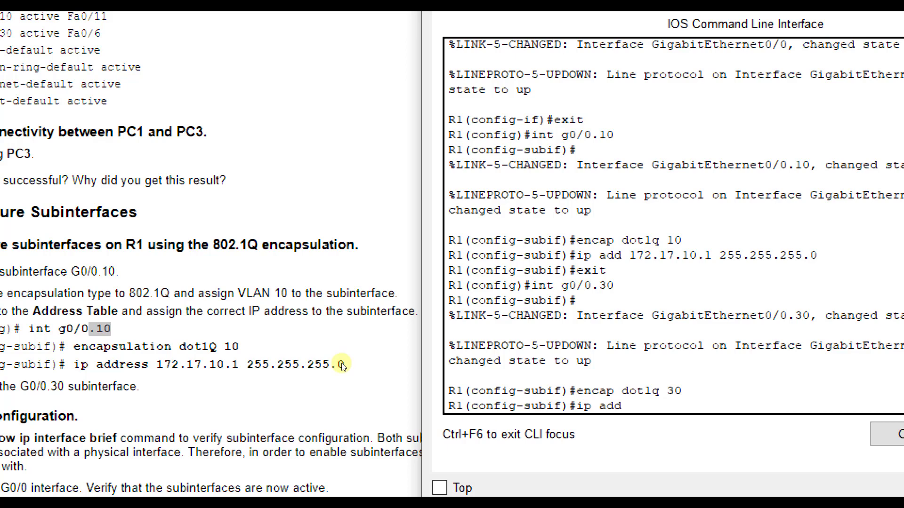
text( 172.17.30.1 255.255.255.0)
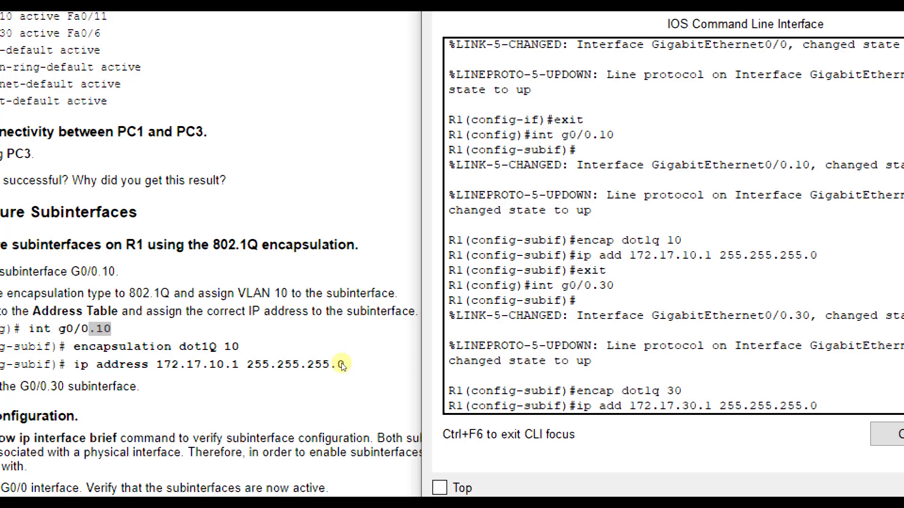
key(Return)
text(exit)
key(Return)
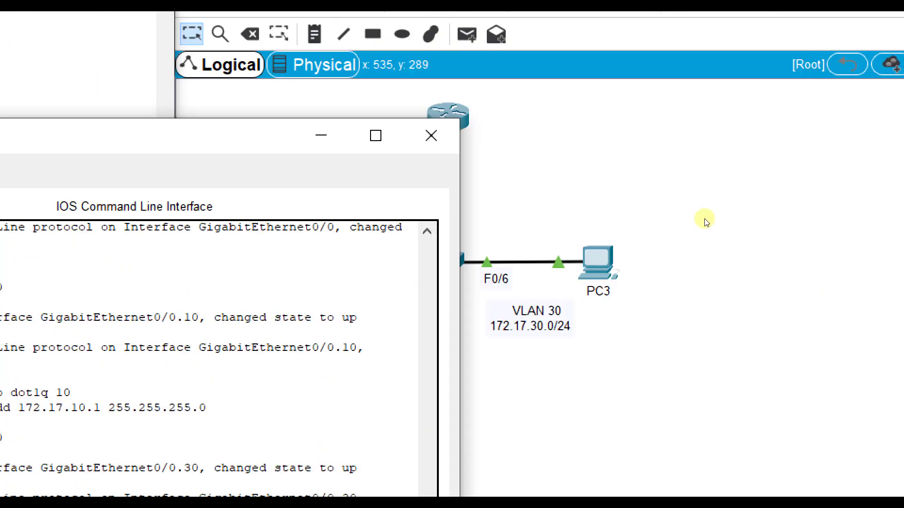
Set S1's G0/1 to switchport mode trunk and exit the interface.
click(704, 218)
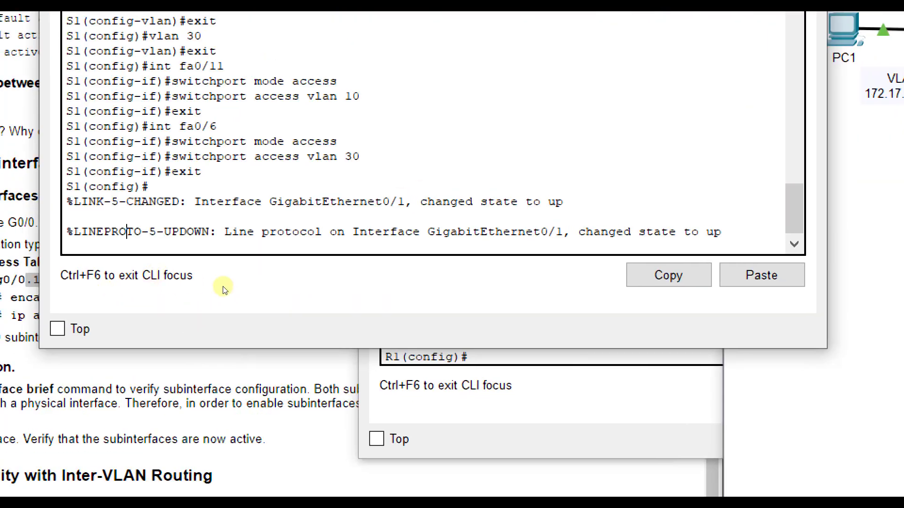
key(Return)
text(int g0/1)
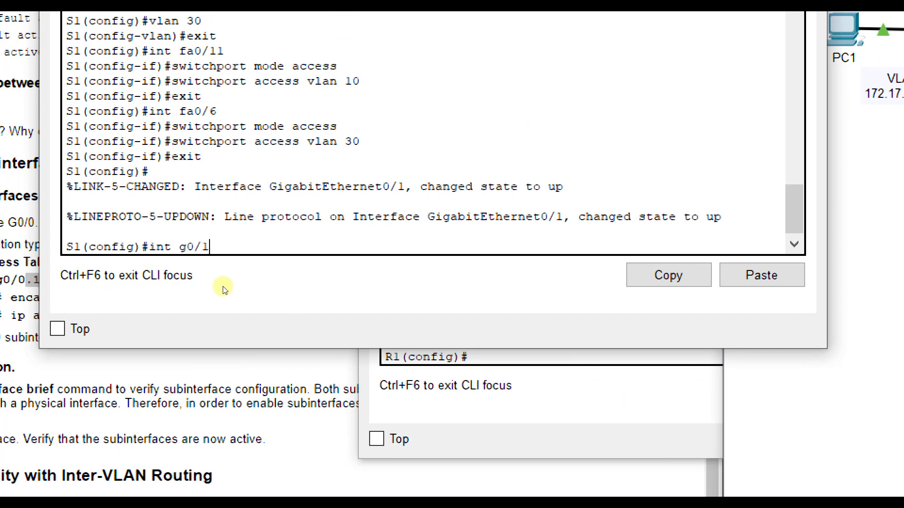
key(Return)
text(switchport mode trunk)
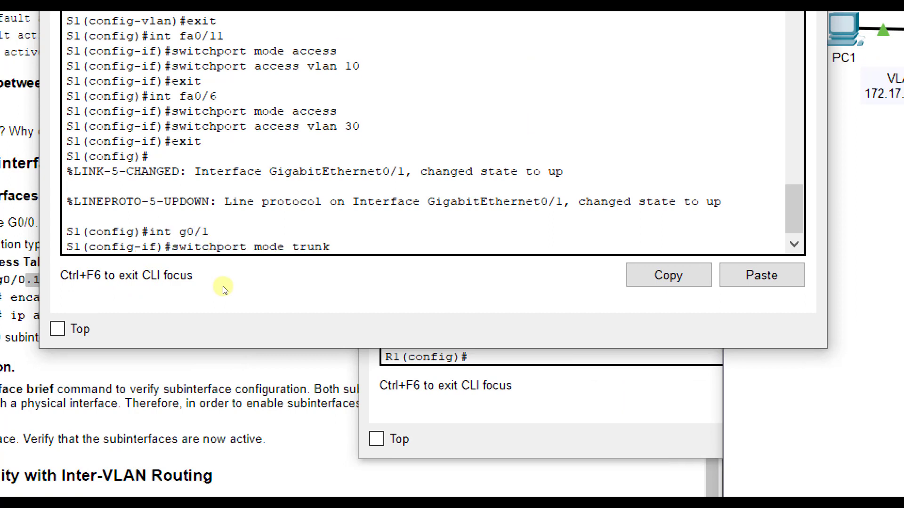
key(Return)
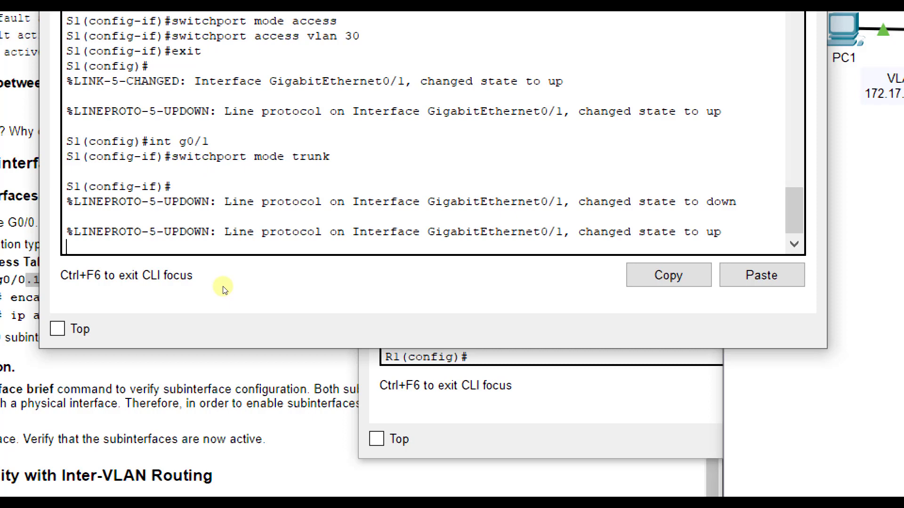
key(Return)
text(exit)
key(Return)
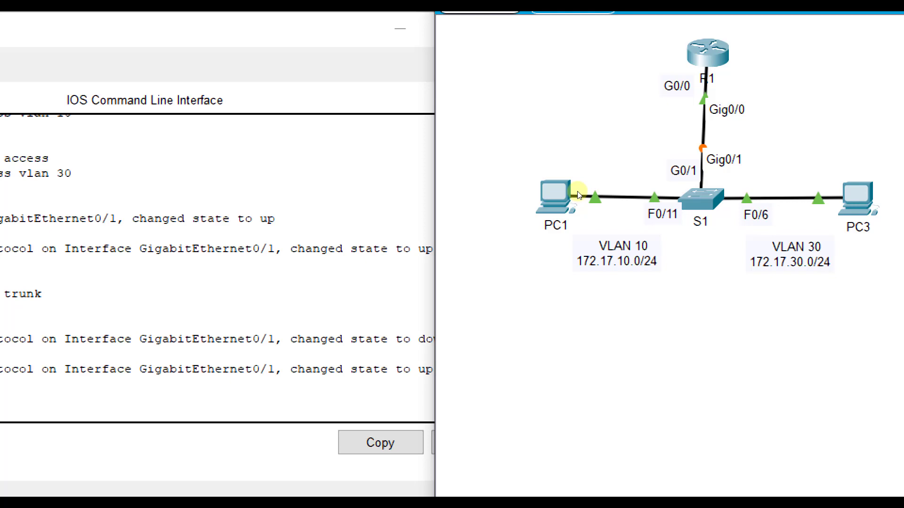
click(553, 194)
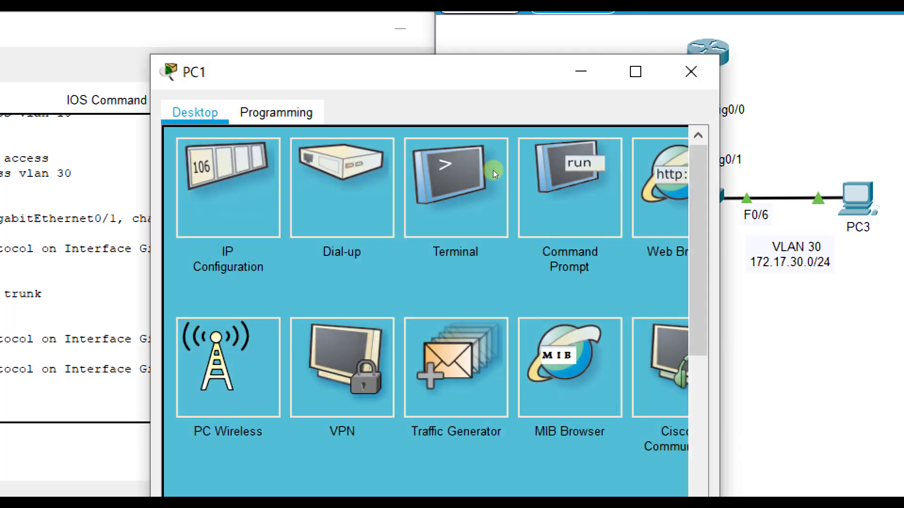
click(228, 188)
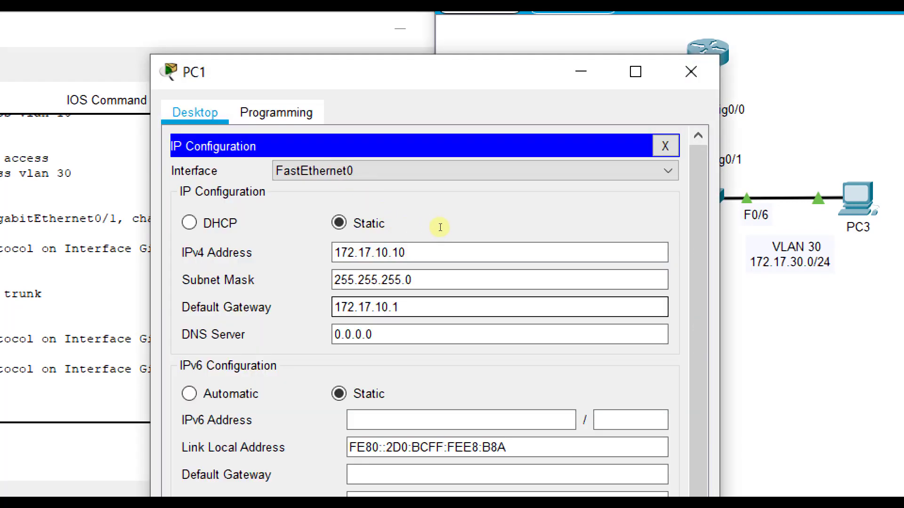
key(shift+Home)
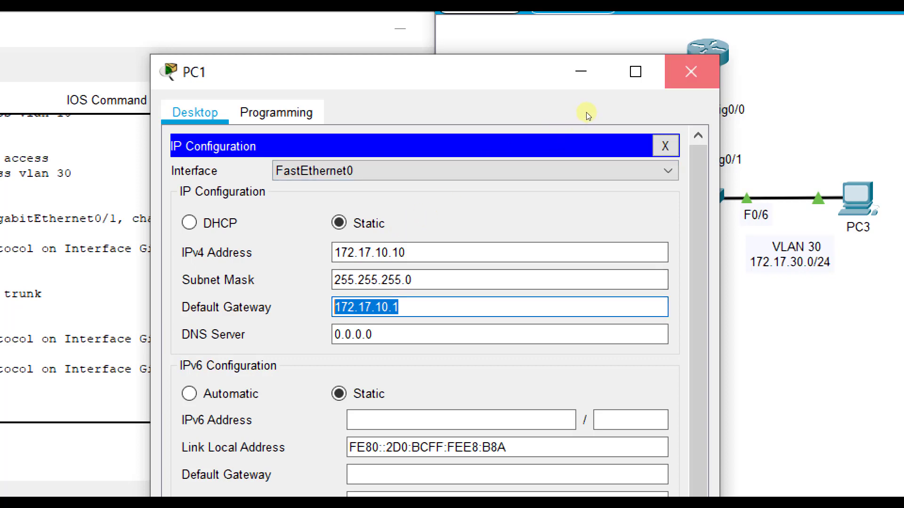
click(690, 72)
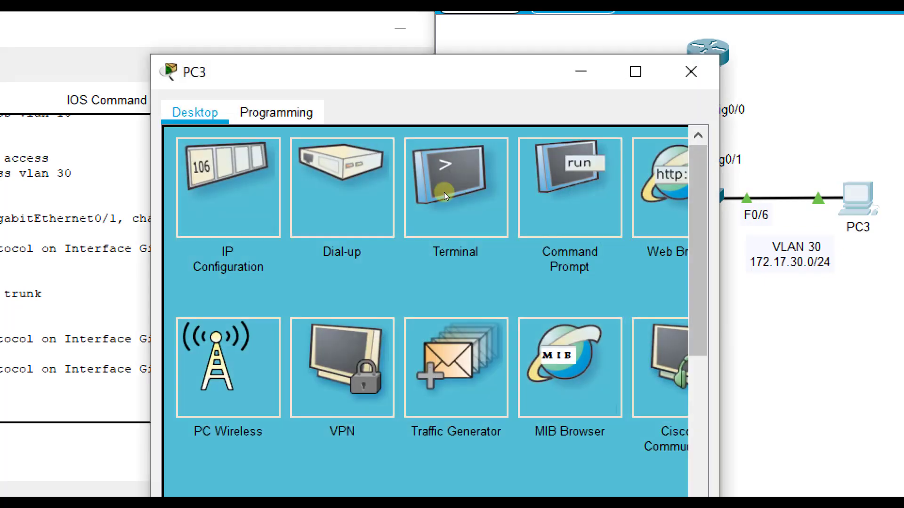
click(228, 188)
key(shift+Left)
key(shift+Left)
key(shift+Left)
key(shift+Left)
key(shift+Left)
key(shift+Left)
key(shift+Left)
key(shift+Left)
key(shift+Left)
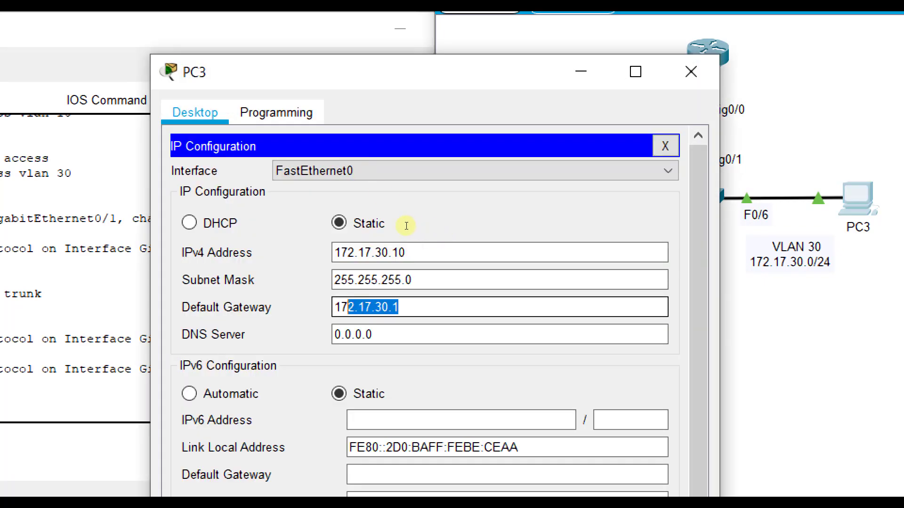
key(shift+Left)
key(shift+Left)
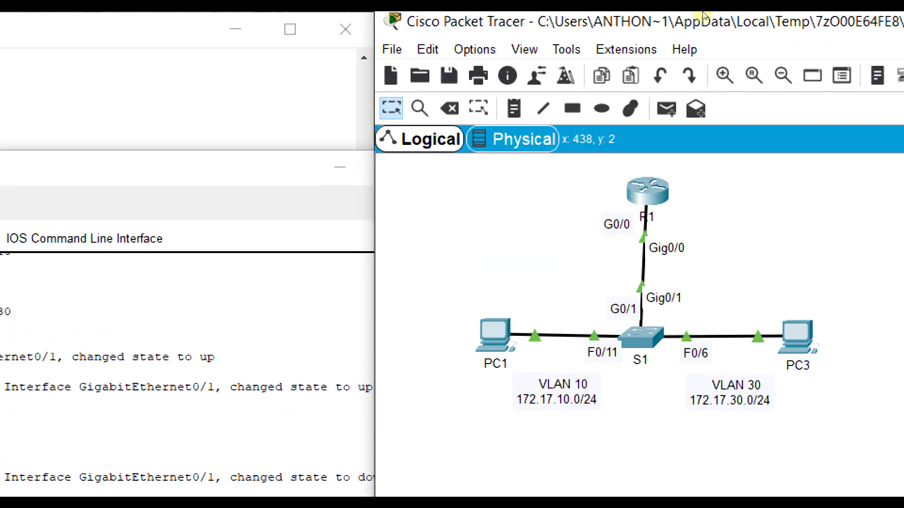
From PC1, ping the VLAN 10 gateway 172.17.10.1.
key(p)
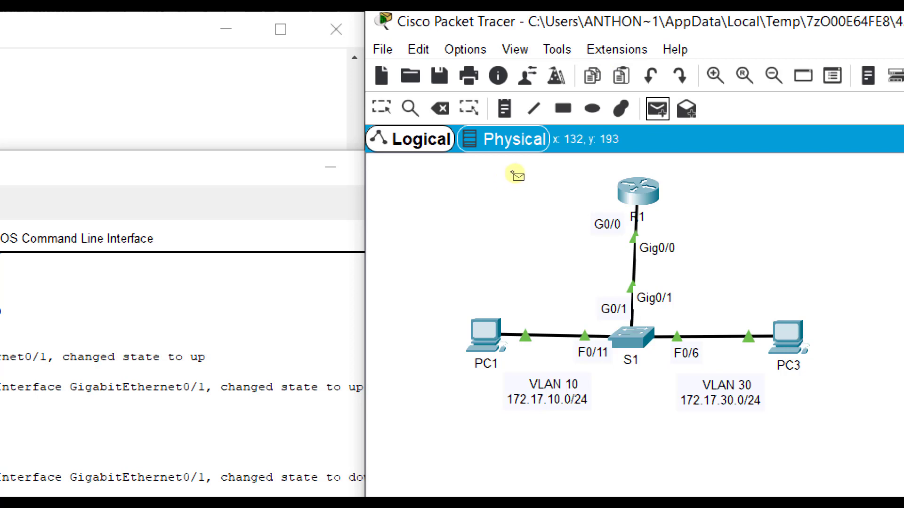
key(Escape)
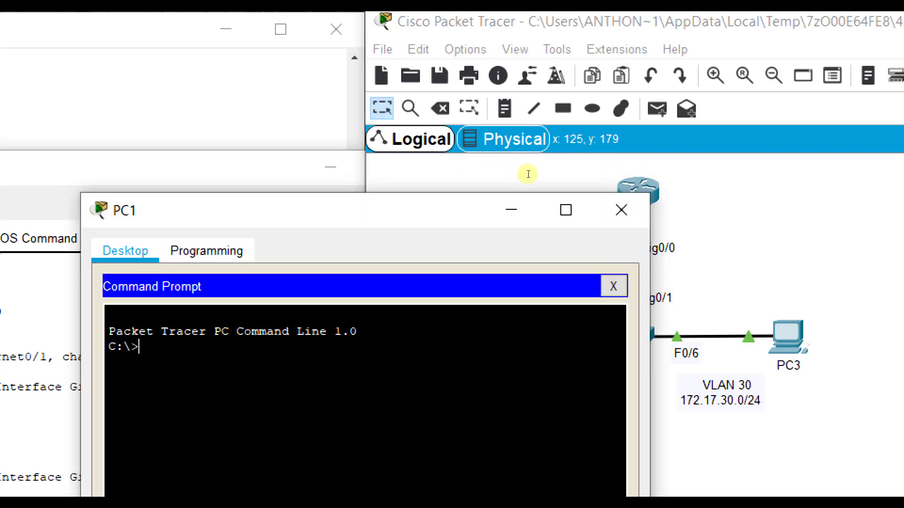
text(p)
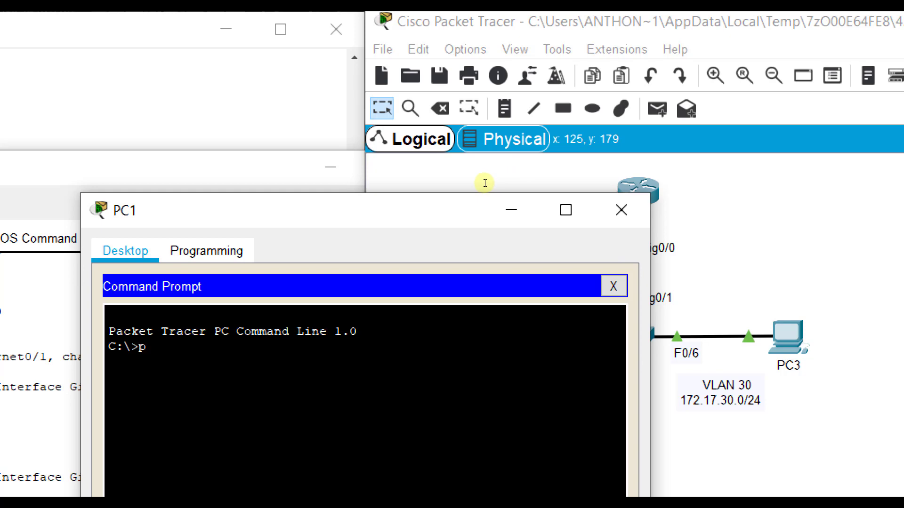
text(ing 172.17.10.1)
key(Return)
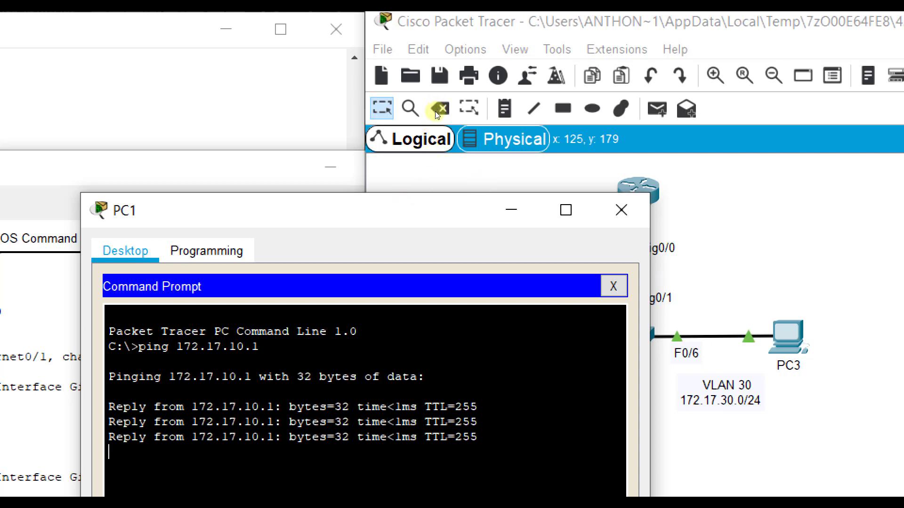
Ping the VLAN 30 gateway 172.17.30.1 and PC3 at 172.17.30.10 from PC1.
drag(440, 210, 294, 154)
drag(448, 155, 369, 151)
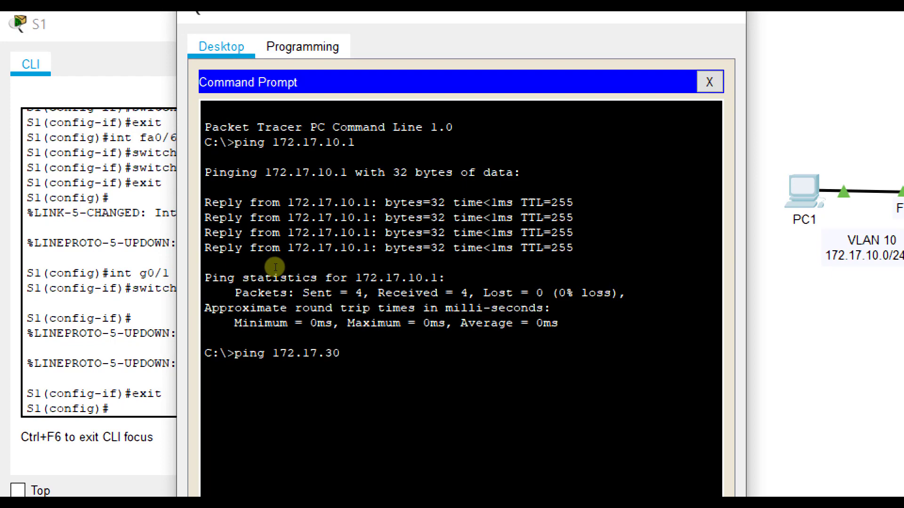
key(Return)
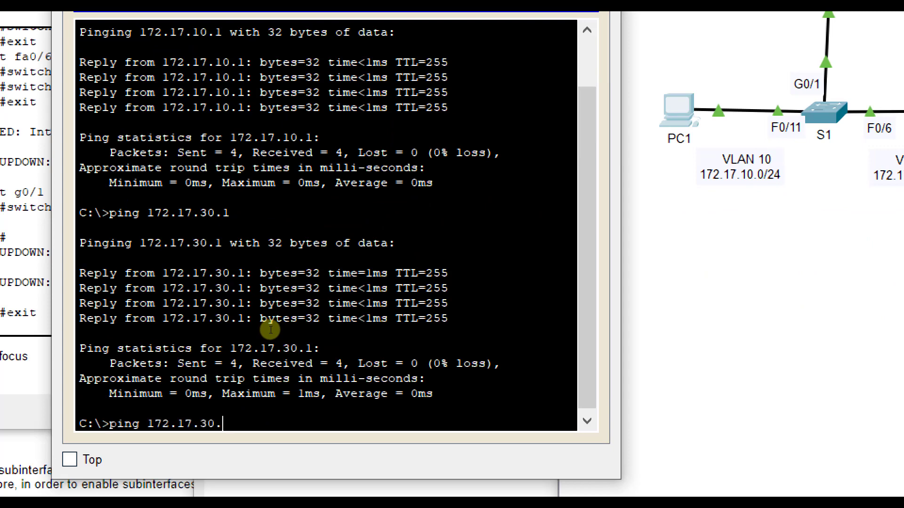
key(Return)
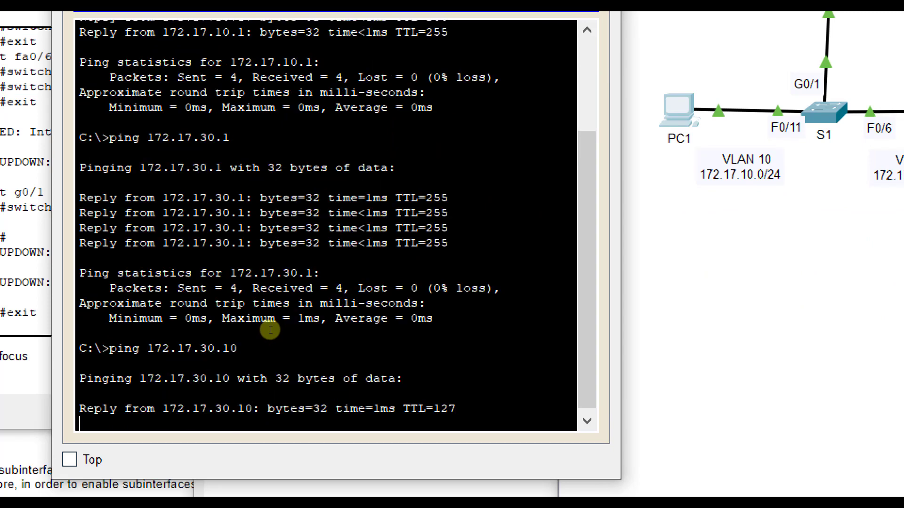